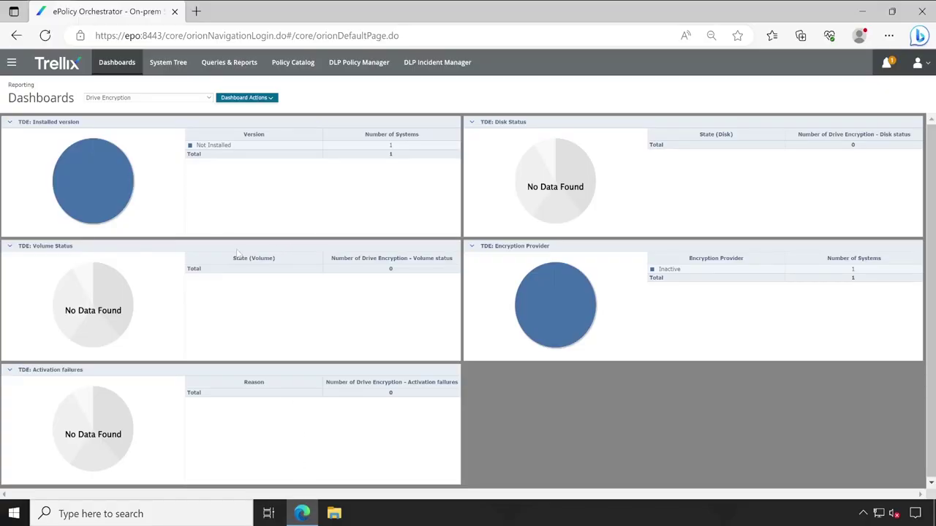
# Open the Product Deployment tasks in the Client Task Catalog and copy the task name DLP-WIN-11.10.0.292.
pyautogui.click(11, 64)
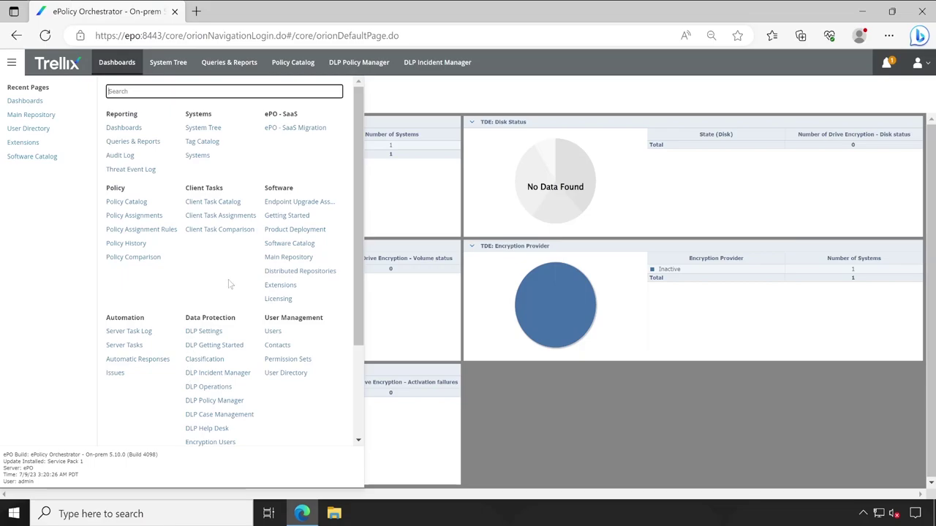
pyautogui.click(213, 202)
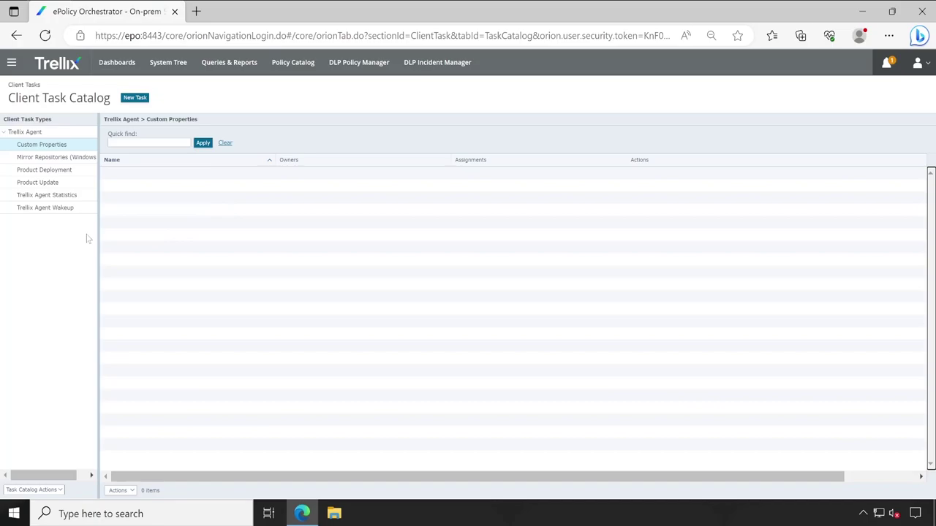
pyautogui.click(64, 172)
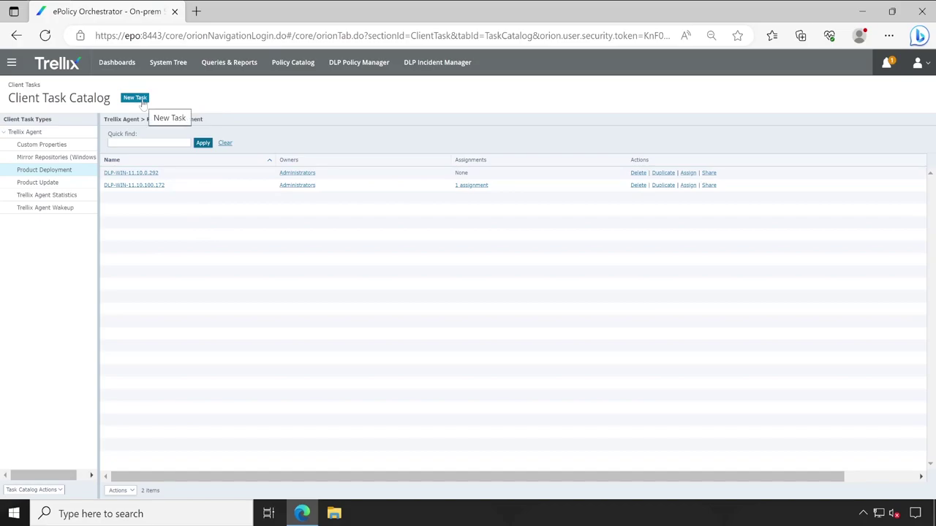
pyautogui.moveTo(169, 174); pyautogui.dragTo(104, 173)
pyautogui.hotkey('ctrl', 'c')
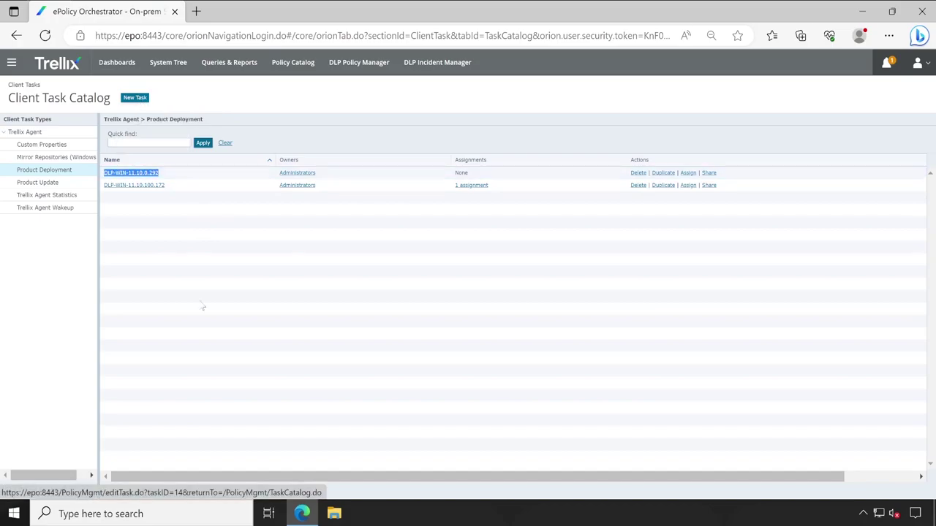
pyautogui.click(202, 301)
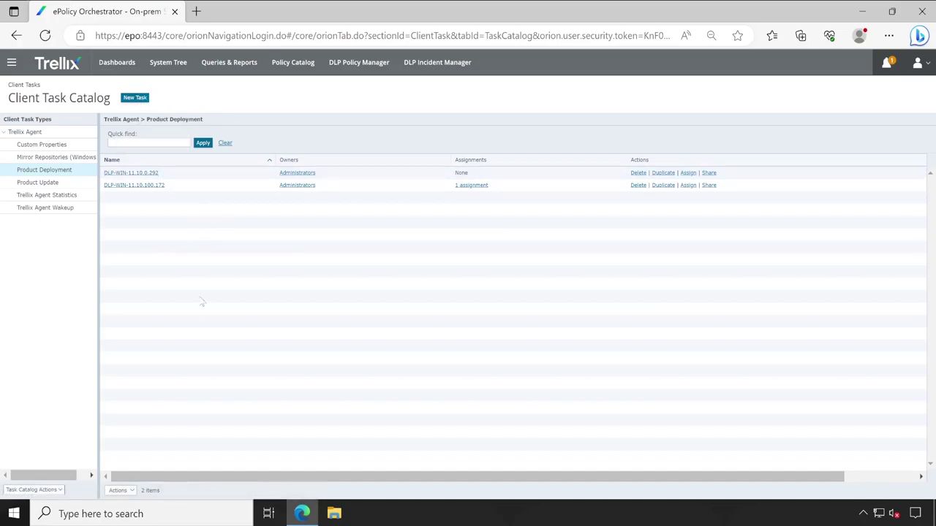
# Create a new Product Deployment task and paste the copied name as its task name.
pyautogui.click(141, 101)
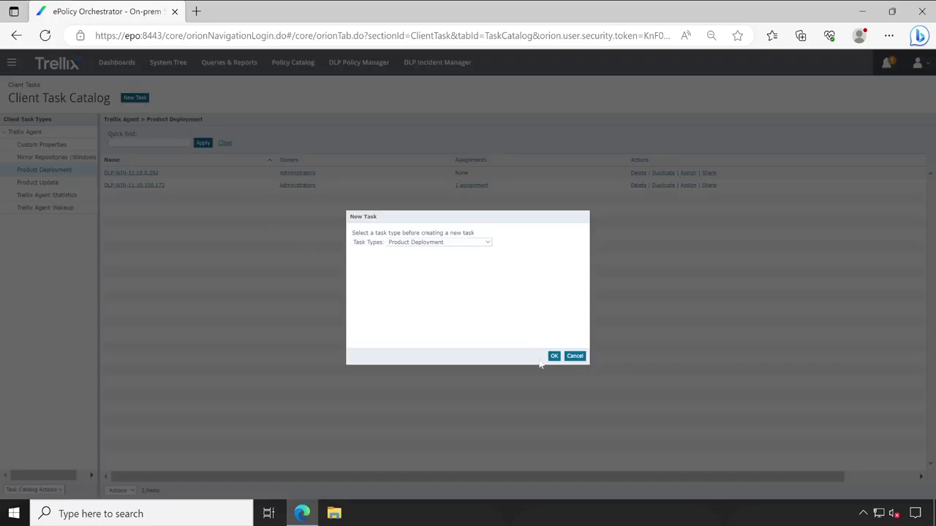
pyautogui.click(440, 243)
pyautogui.click(545, 260)
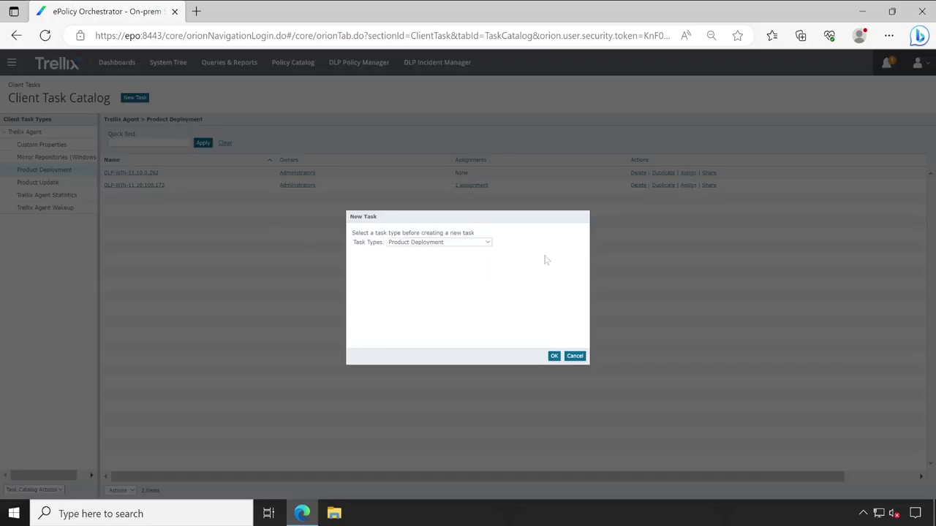
pyautogui.click(555, 356)
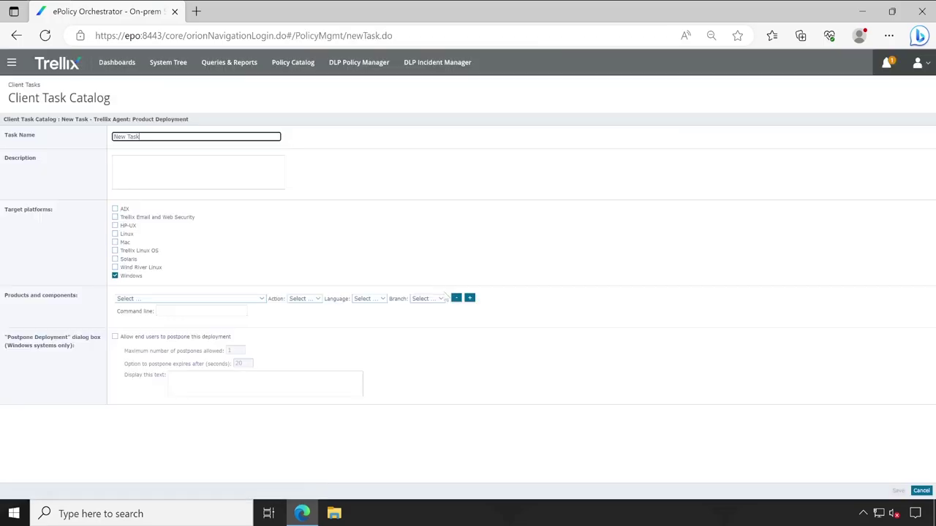
pyautogui.hotkey('ctrl', 'v')
# Choose Trellix Drive Encryption Go 7.4.1.12 as the task's first product, keeping the Install action.
pyautogui.click(147, 300)
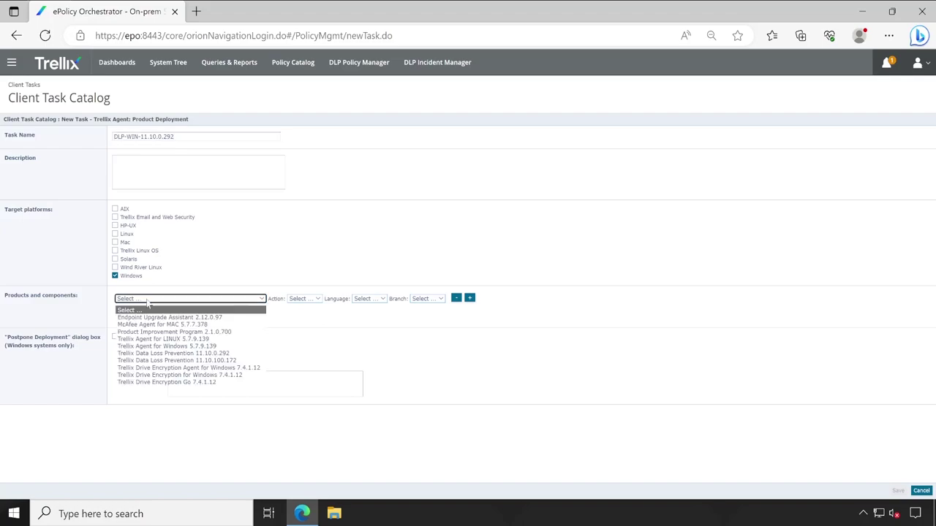
pyautogui.click(206, 383)
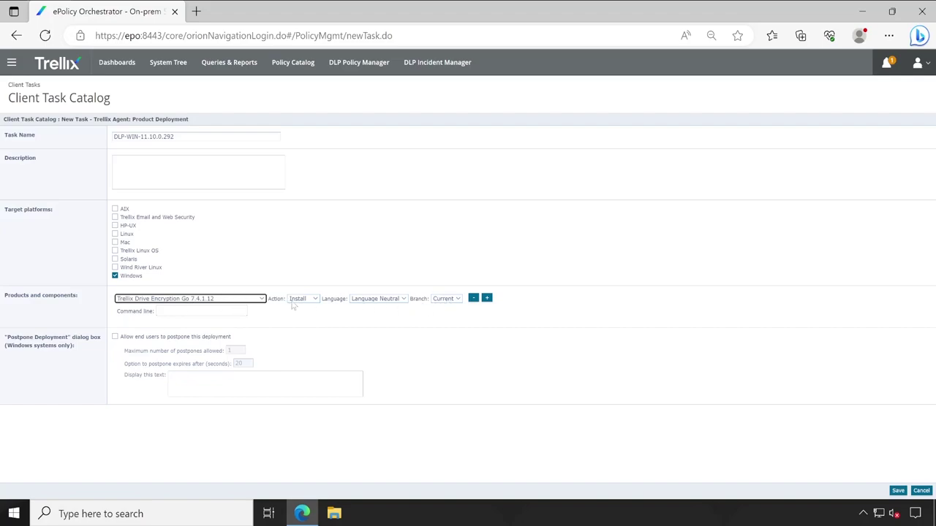
pyautogui.click(312, 303)
pyautogui.click(376, 283)
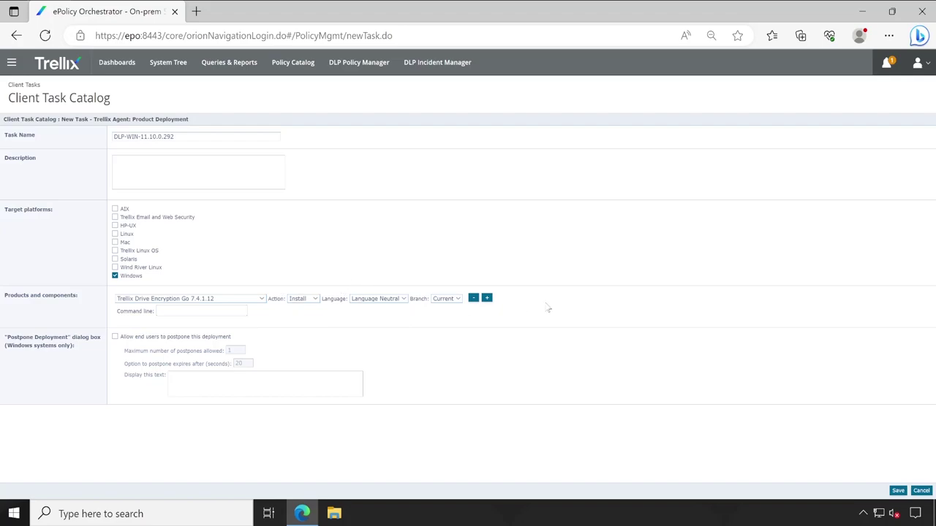
# Add Trellix Drive Encryption Agent for Windows 7.4.1.12 and Trellix Drive Encryption for Windows 7.4.1.12 as further products to install.
pyautogui.click(486, 299)
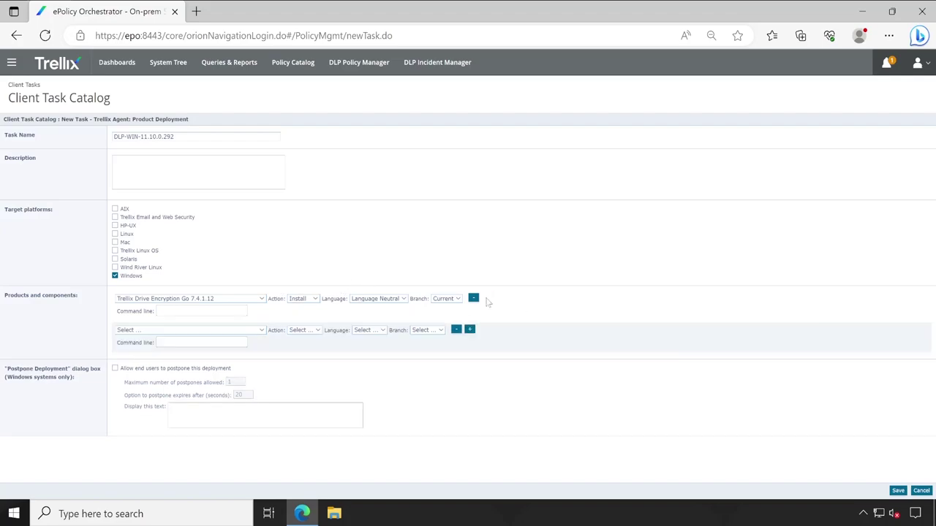
pyautogui.click(212, 331)
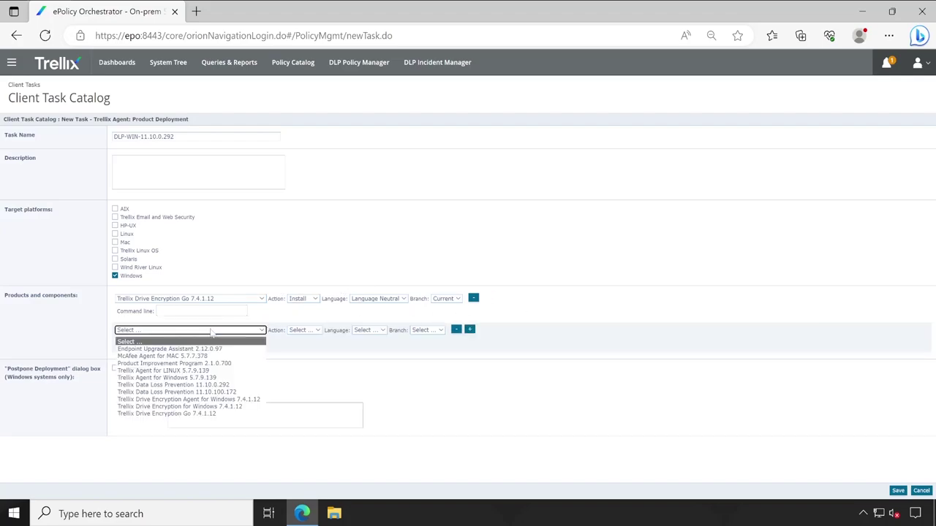
pyautogui.click(249, 400)
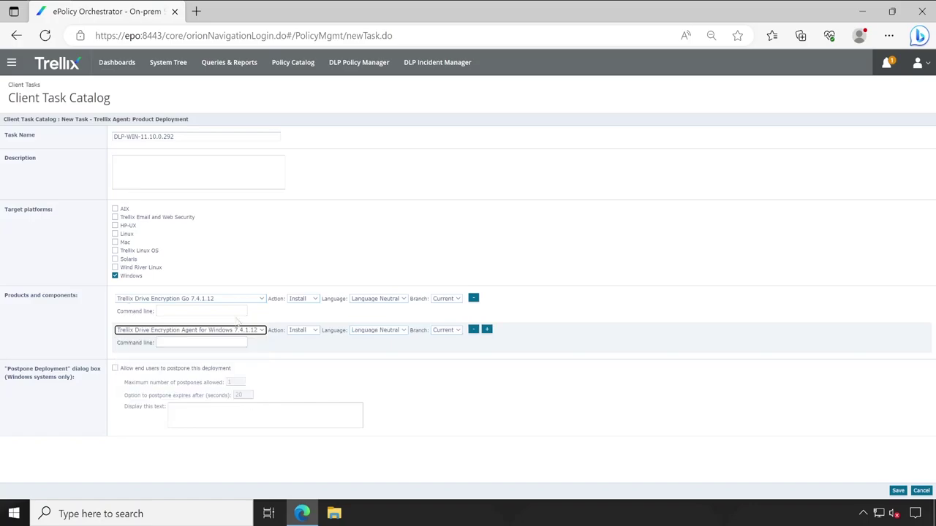
pyautogui.click(486, 330)
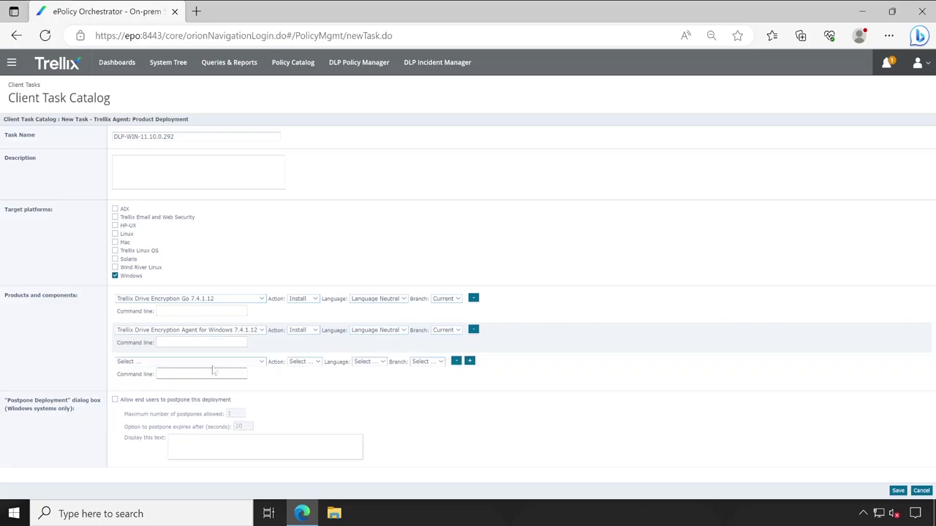
pyautogui.click(219, 362)
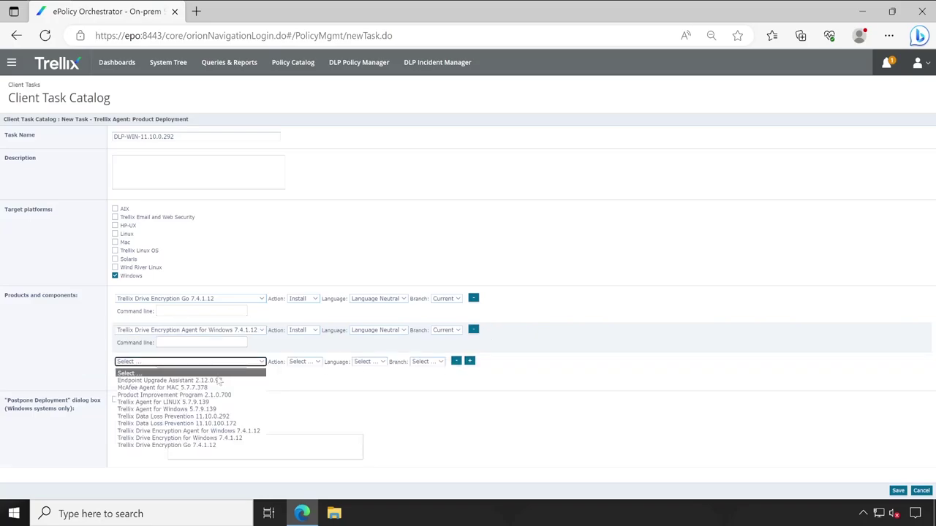
pyautogui.click(219, 438)
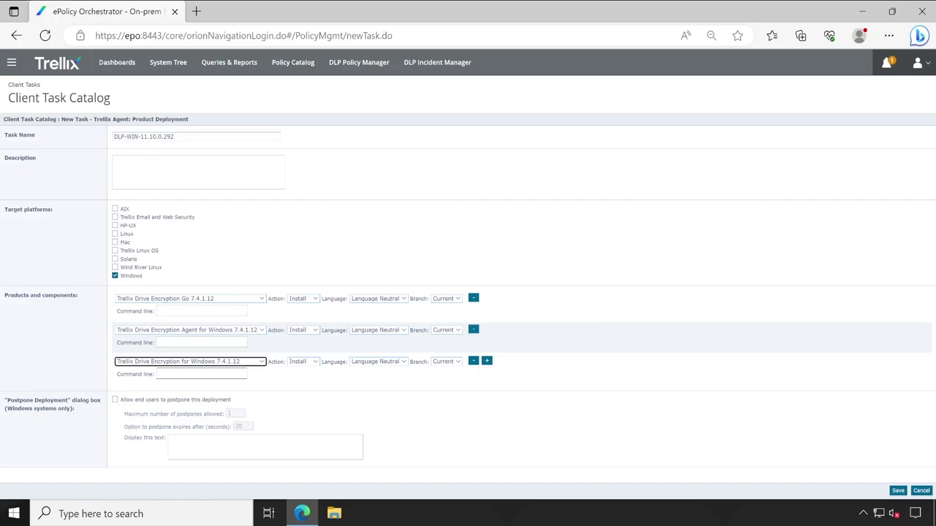
# Rename the deployment task as "DE-WIN-7.4.1.12 (Install)" and save it.
pyautogui.moveTo(124, 136); pyautogui.dragTo(94, 146)
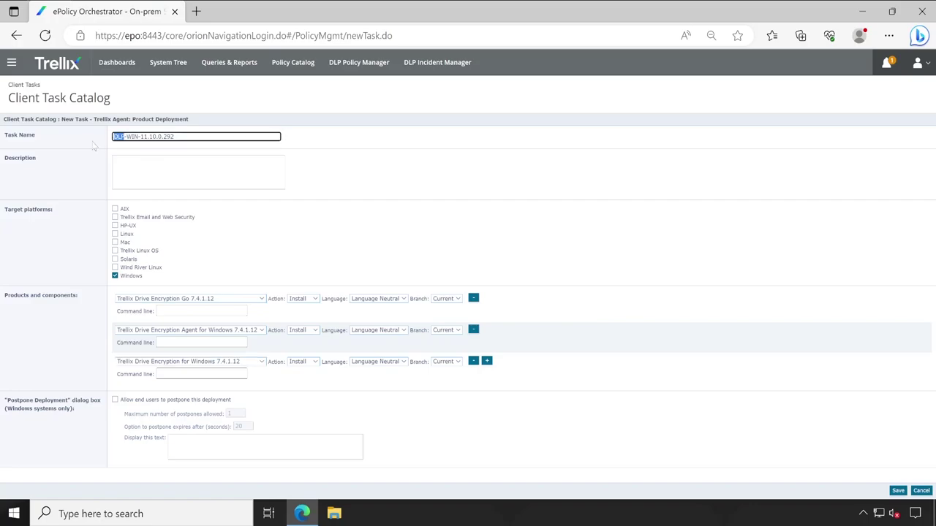
pyautogui.write('DE')
pyautogui.moveTo(137, 137); pyautogui.dragTo(171, 137)
pyautogui.write('7')
pyautogui.write('(Install')
pyautogui.press('Tab')
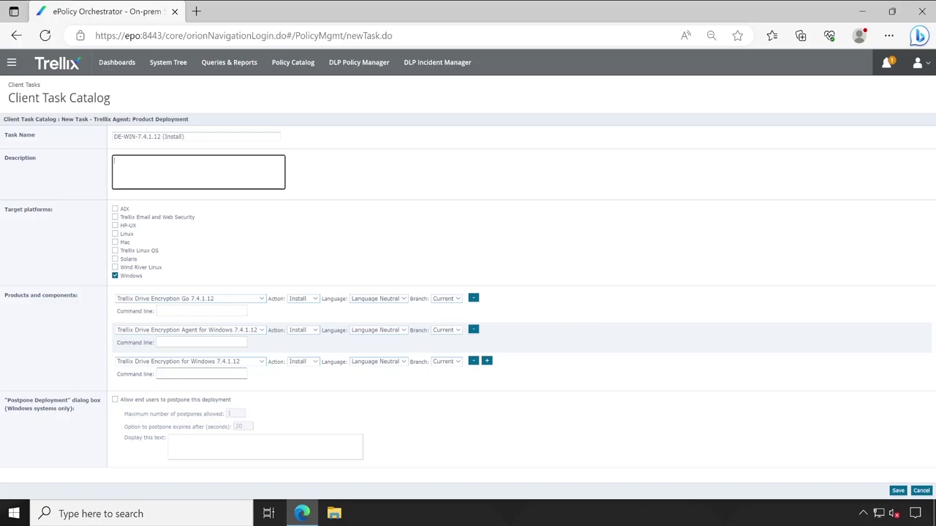
pyautogui.click(634, 442)
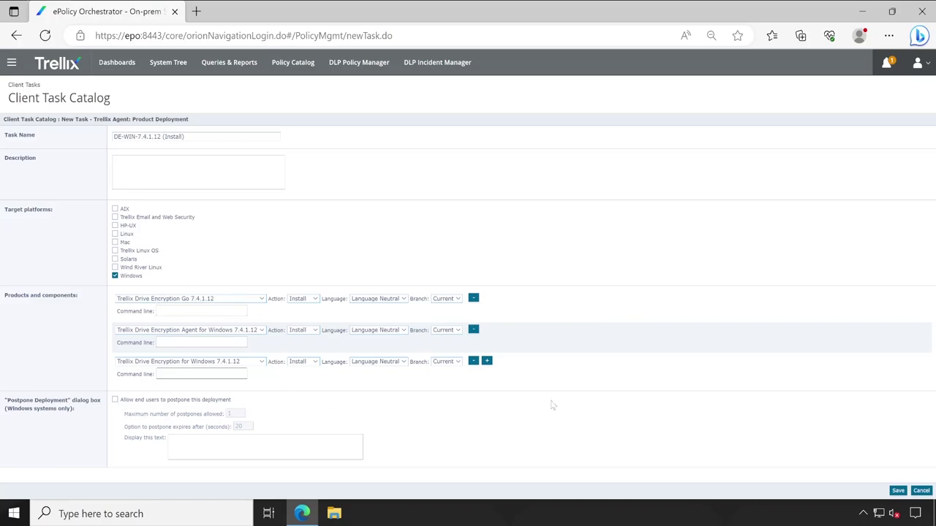
pyautogui.click(897, 491)
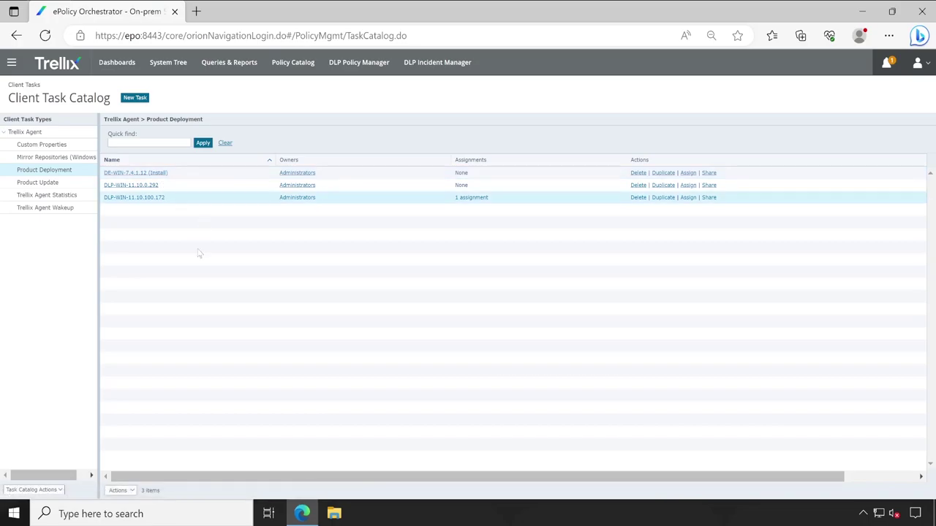
pyautogui.click(168, 69)
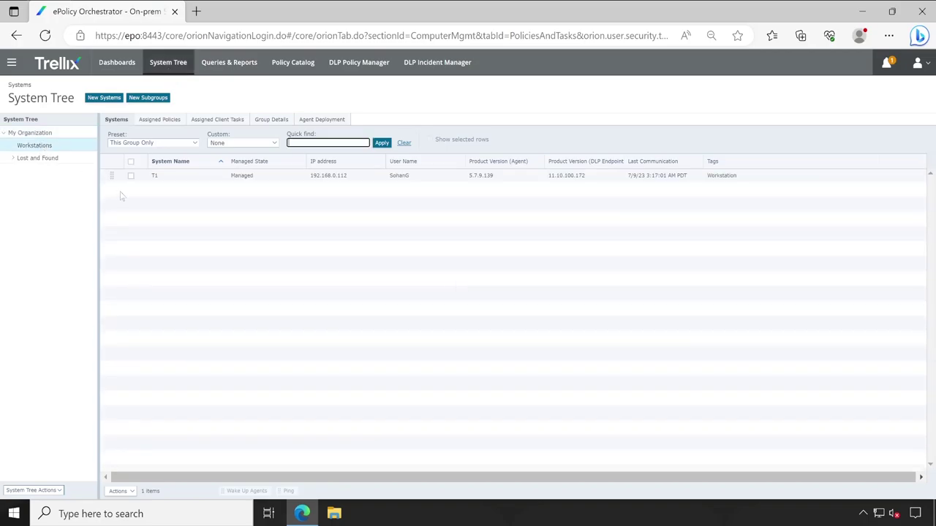
pyautogui.click(131, 176)
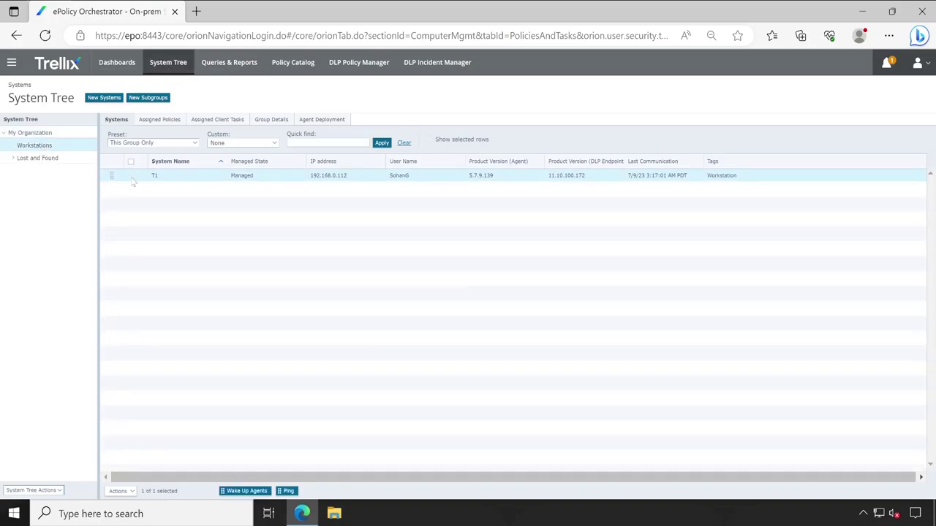
pyautogui.click(120, 491)
pyautogui.moveTo(148, 466)
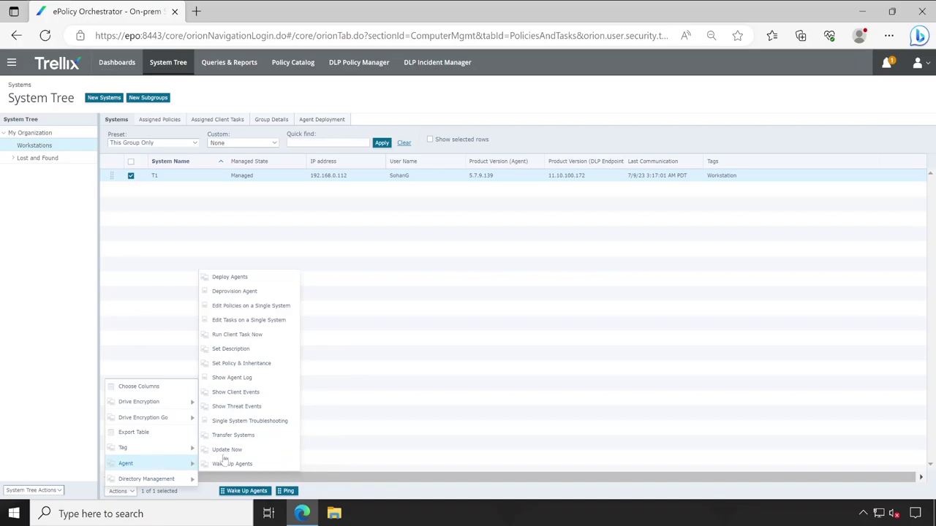
pyautogui.click(237, 335)
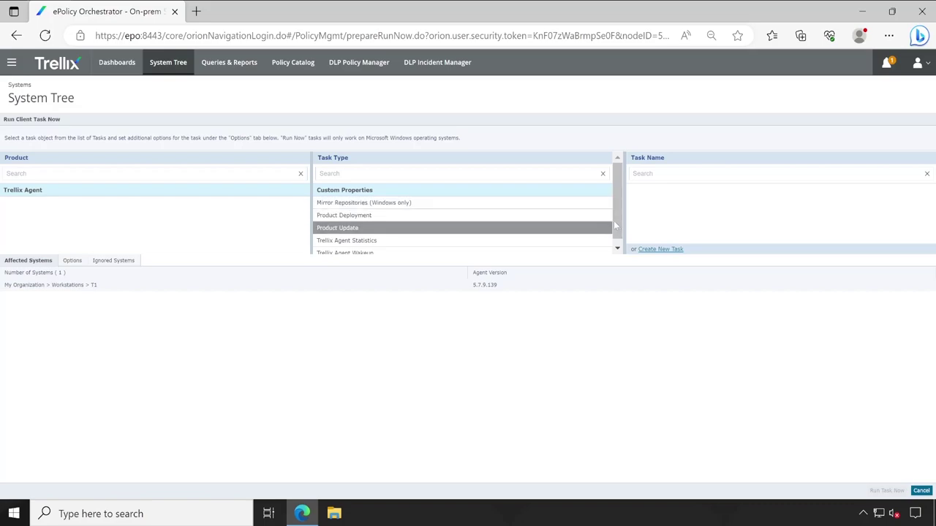
pyautogui.scroll(-1, 620, 217)
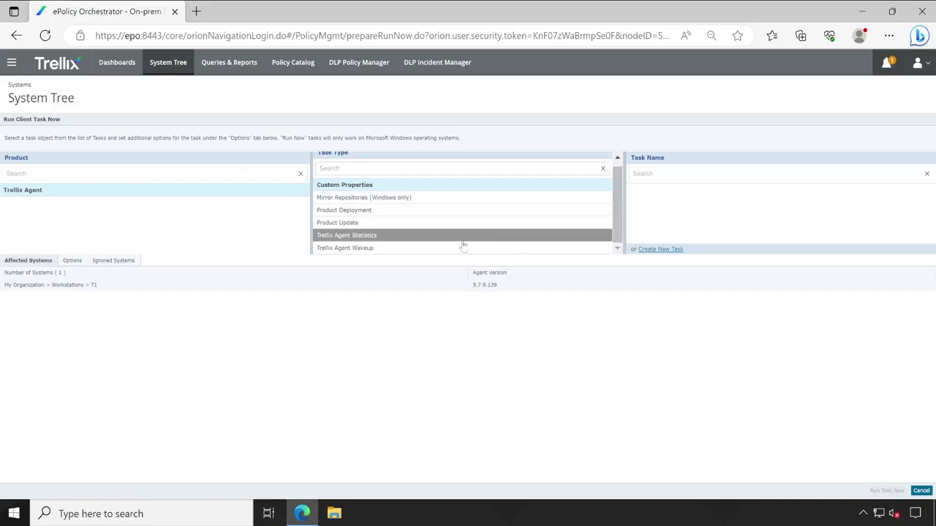
pyautogui.click(421, 215)
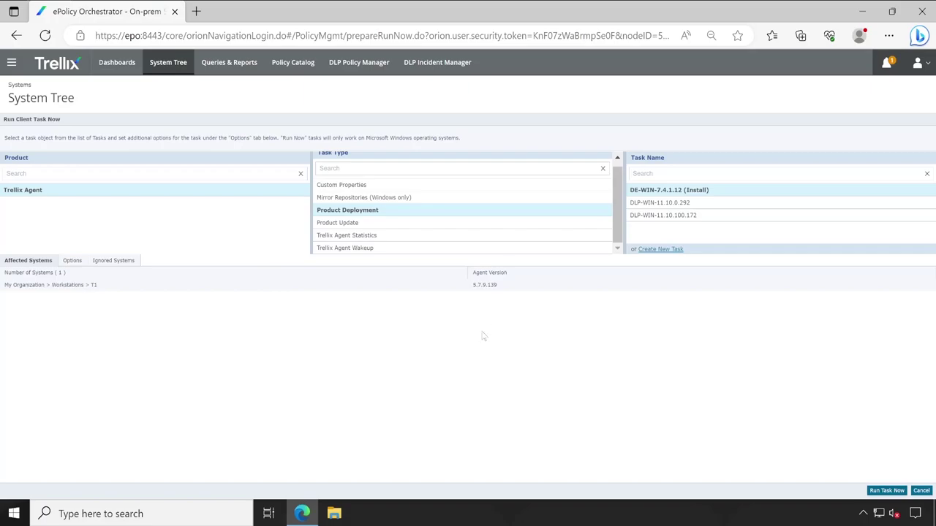
pyautogui.click(920, 491)
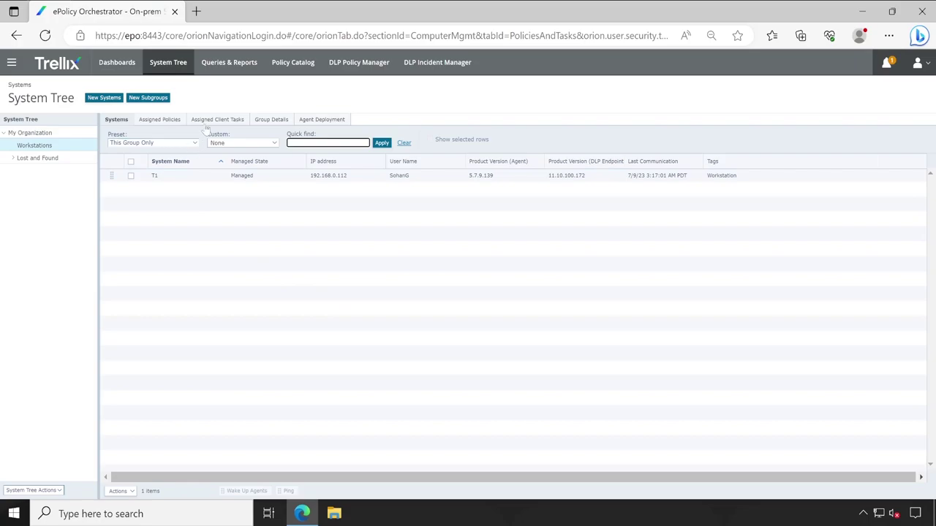
pyautogui.click(238, 234)
# Open the Tag Catalog and expand the My Tags group.
pyautogui.click(12, 64)
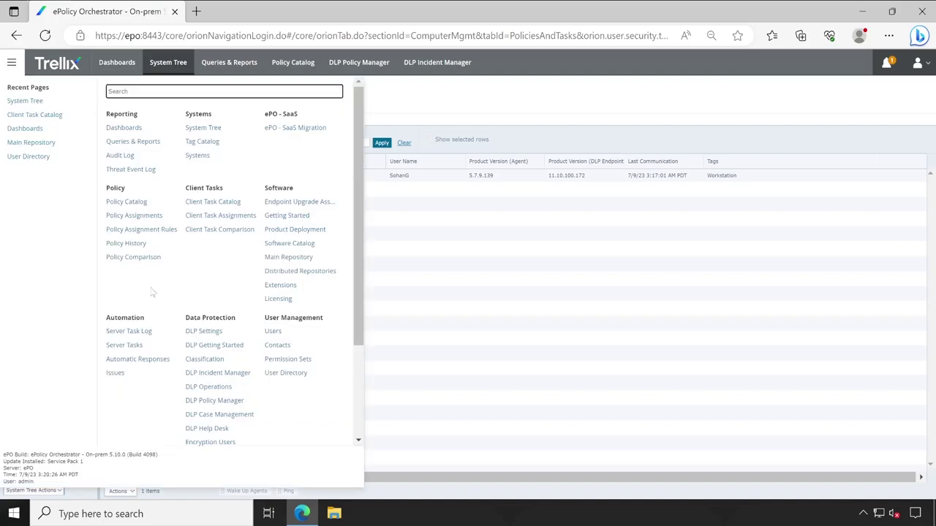
pyautogui.click(206, 142)
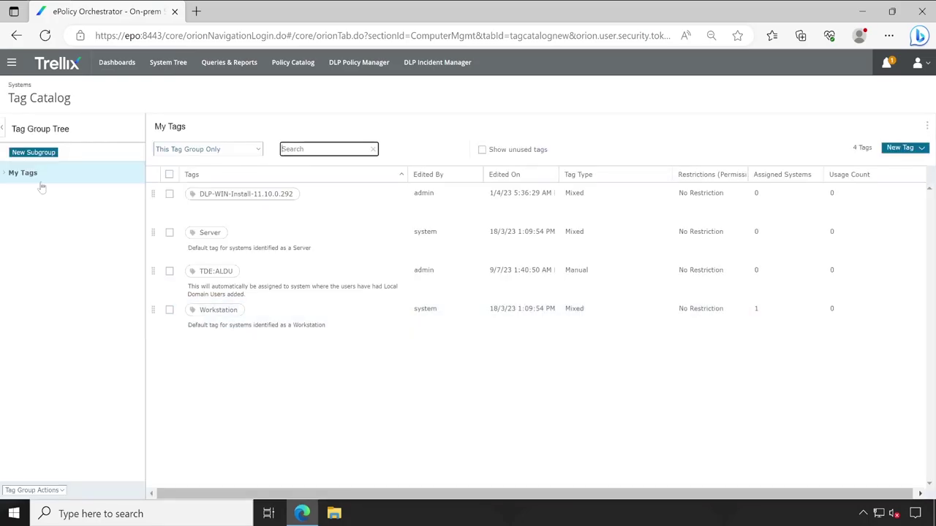
pyautogui.click(5, 173)
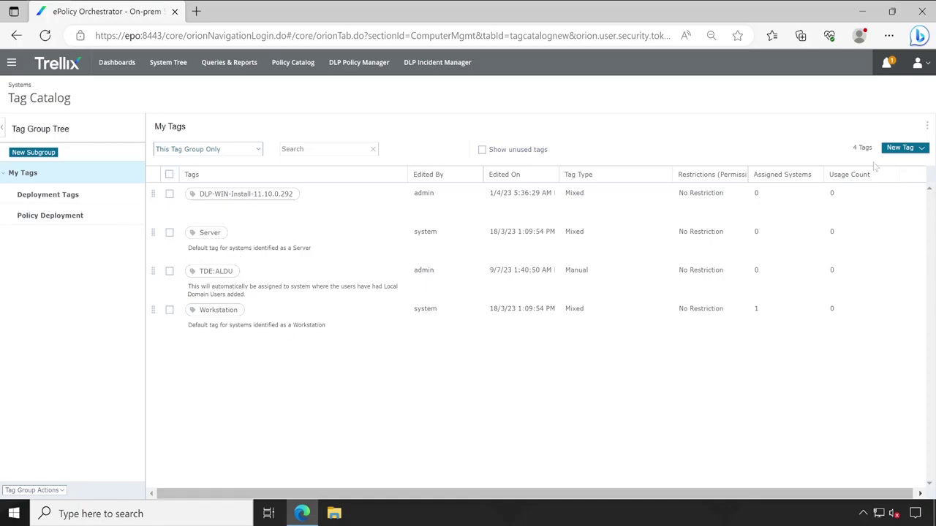
# Start a new tag in My Tags and name it "DE Depoyment".
pyautogui.click(904, 147)
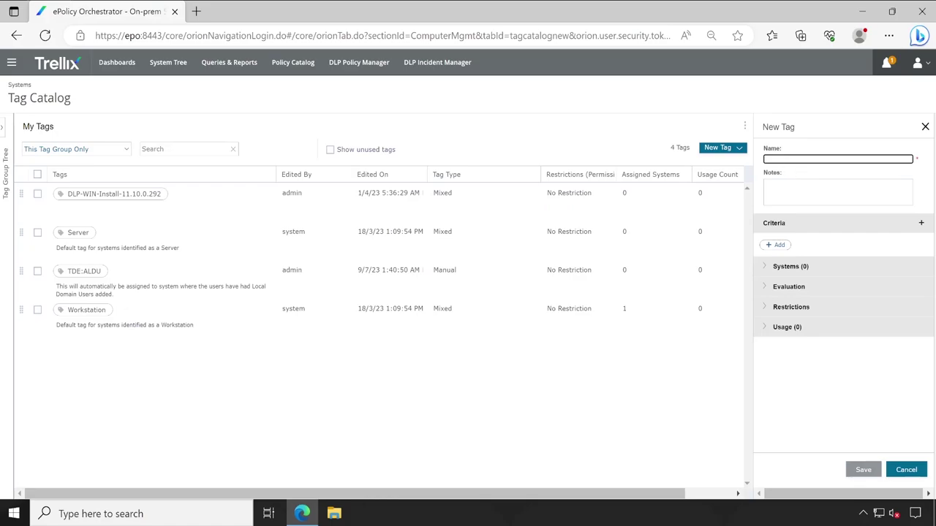
pyautogui.write('DLP-WIN-11.10.0.292')
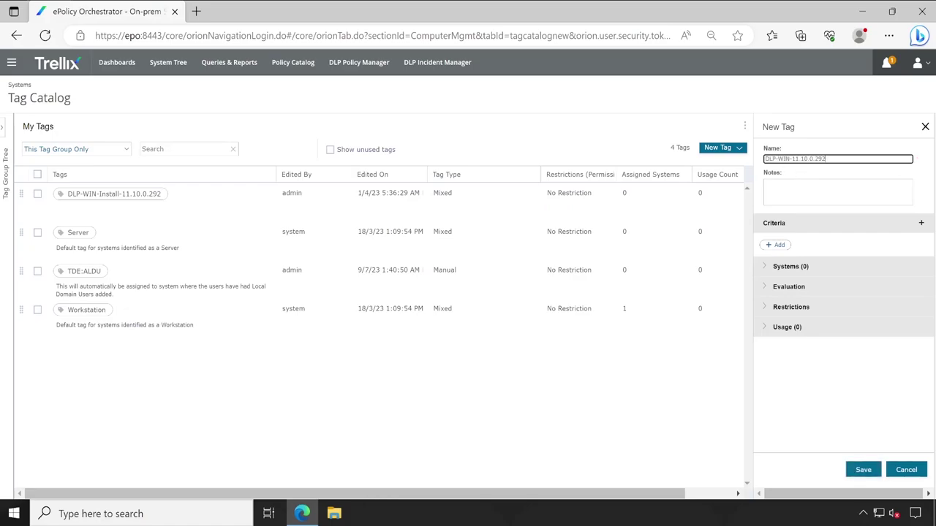
pyautogui.hotkey('ctrl', 'a')
pyautogui.write('DE')
# Add a criterion to the new tag that OS Type equals Windows 11.
pyautogui.click(771, 246)
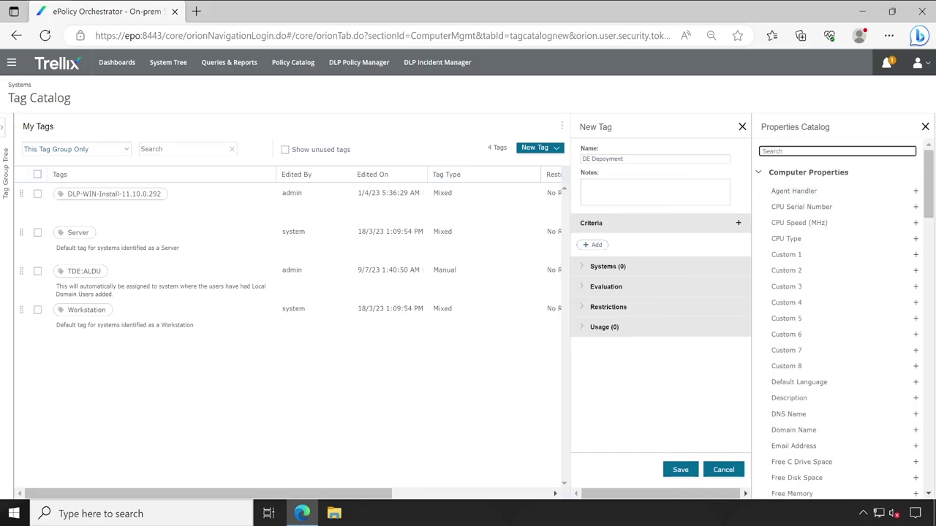
pyautogui.write('os')
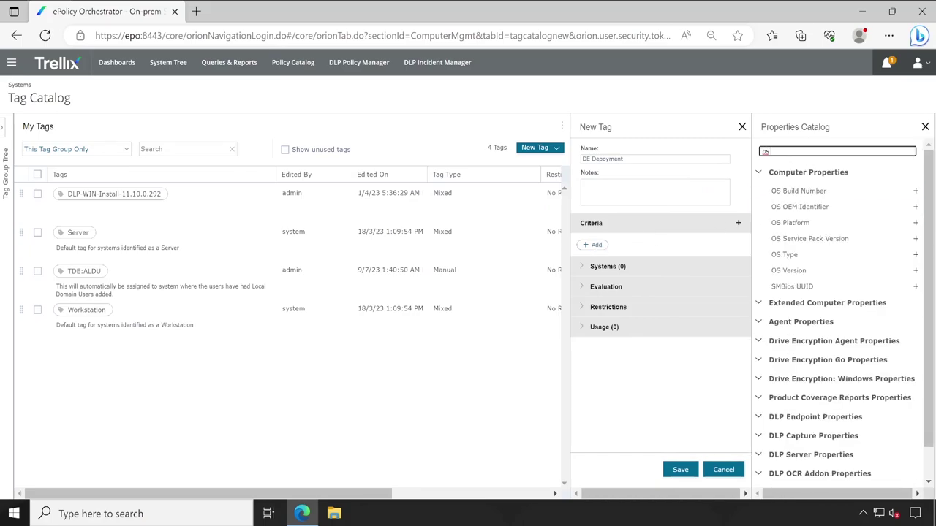
pyautogui.click(786, 255)
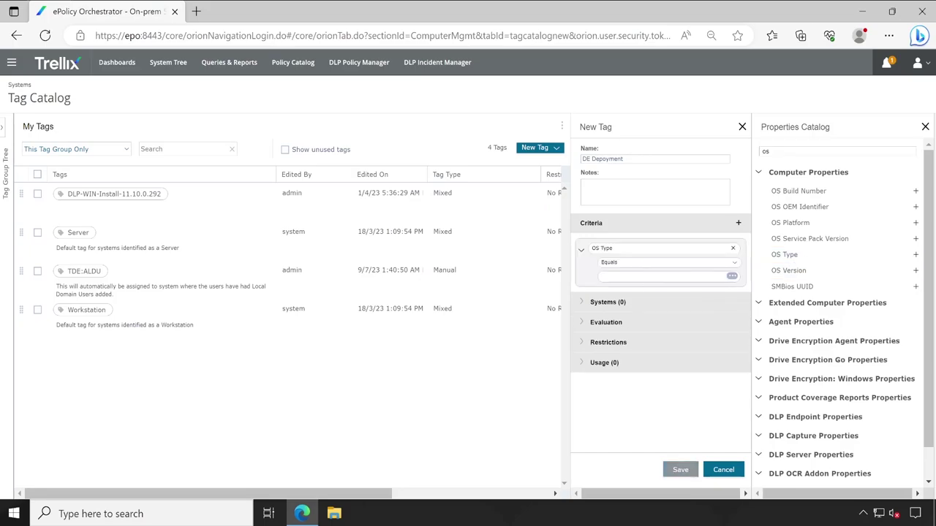
pyautogui.click(732, 276)
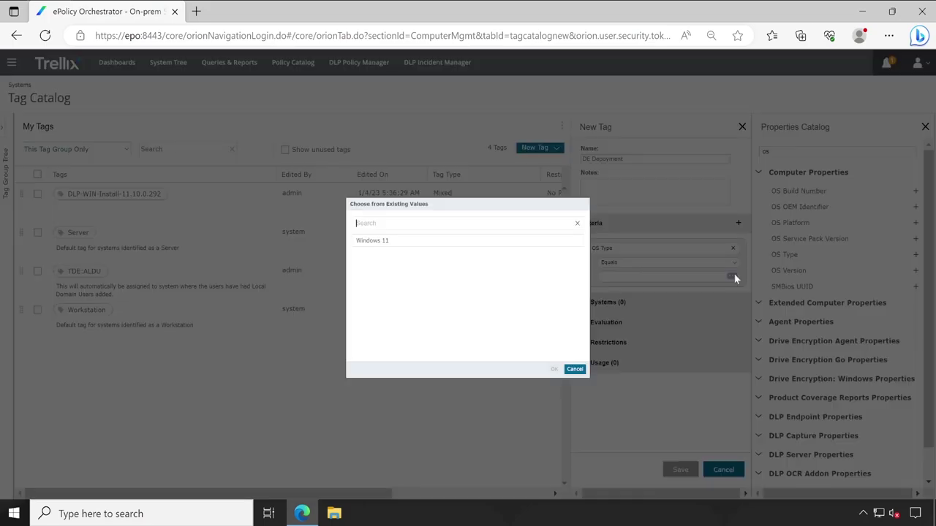
pyautogui.click(434, 241)
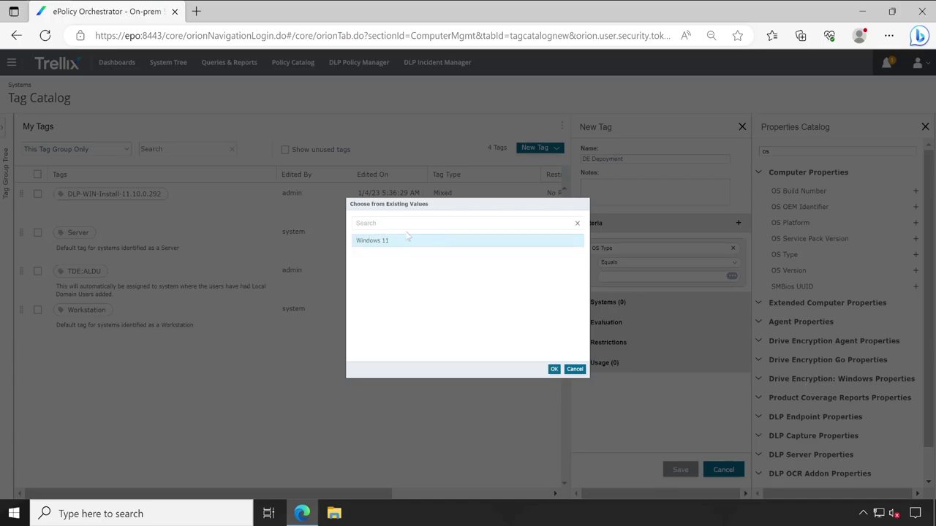
pyautogui.click(554, 369)
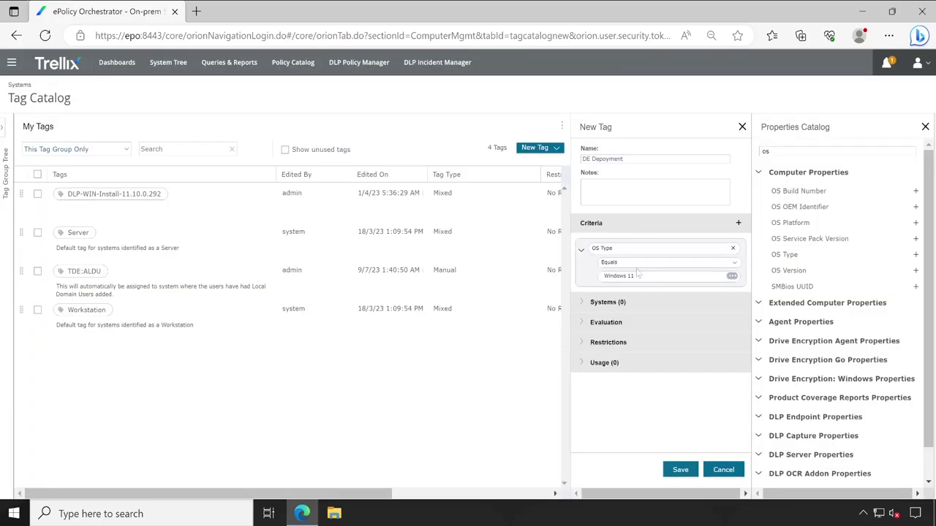
# Replace the OS Type criterion with OS Platform equals Workstation.
pyautogui.click(732, 249)
pyautogui.moveTo(785, 228); pyautogui.dragTo(656, 267)
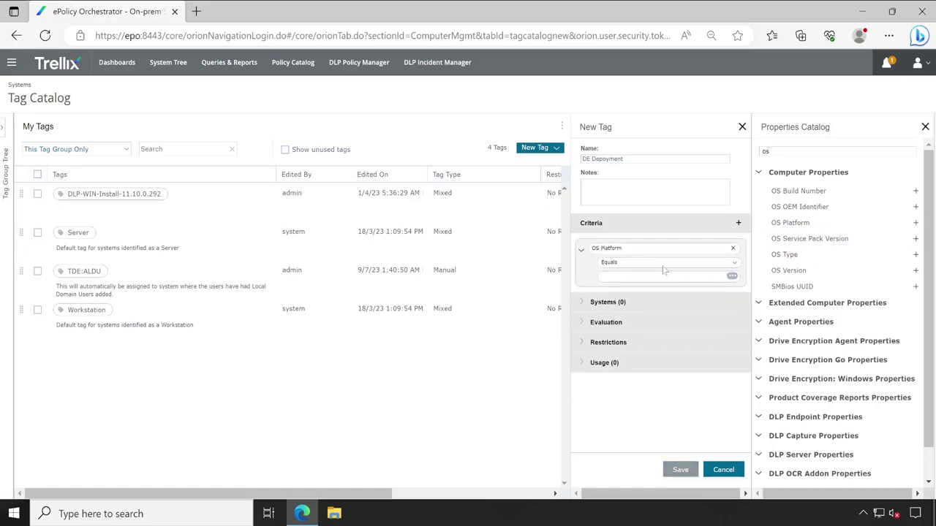
pyautogui.click(732, 276)
pyautogui.click(402, 249)
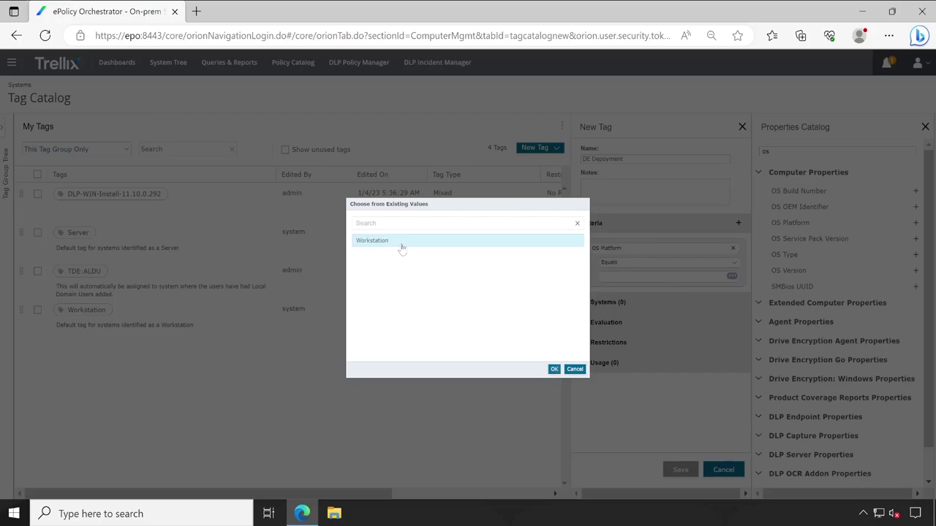
pyautogui.click(554, 369)
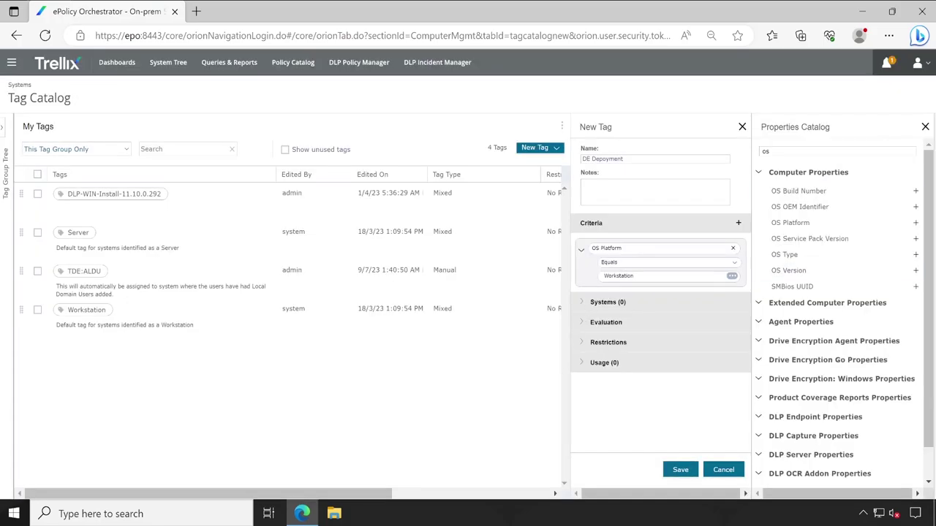
# Add a Product Version (Drive Encryption: Windows) criterion and set its comparison to Value is blank.
pyautogui.write('versi')
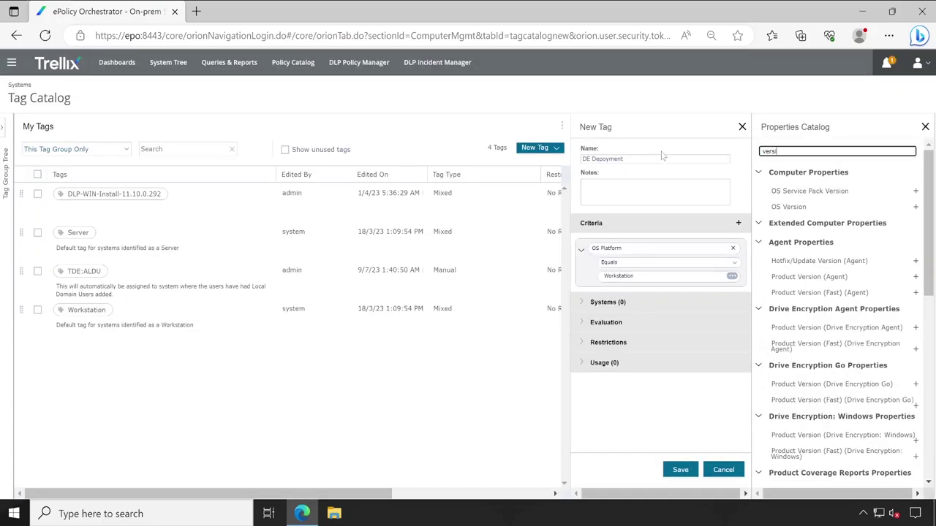
pyautogui.click(832, 438)
pyautogui.click(638, 317)
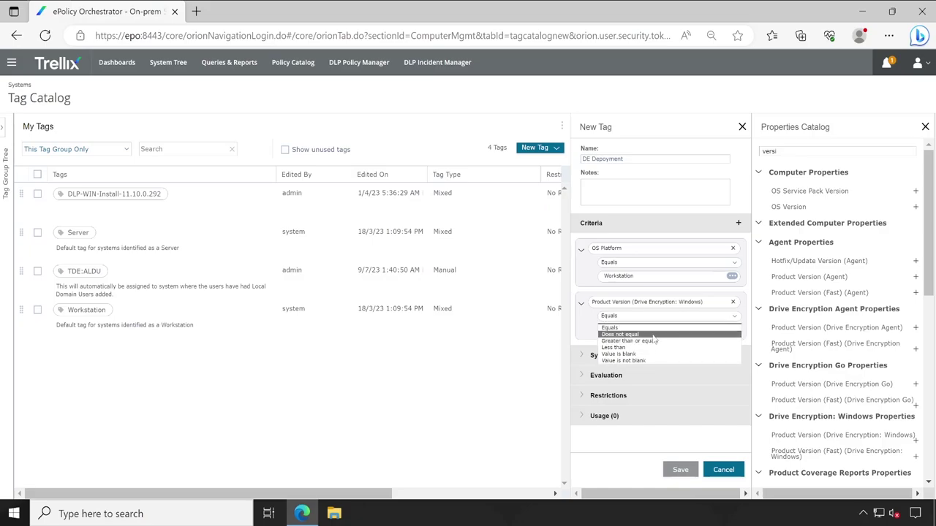
pyautogui.click(630, 354)
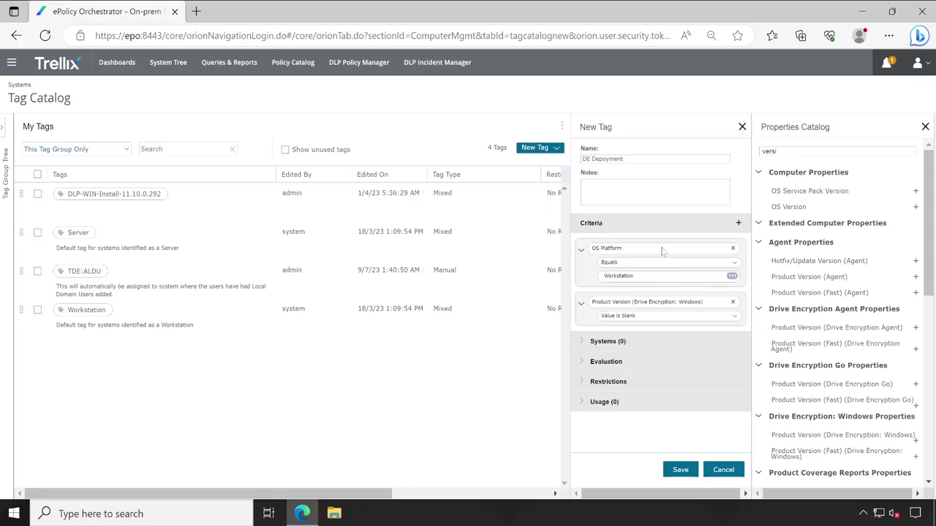
pyautogui.doubleClick(631, 277)
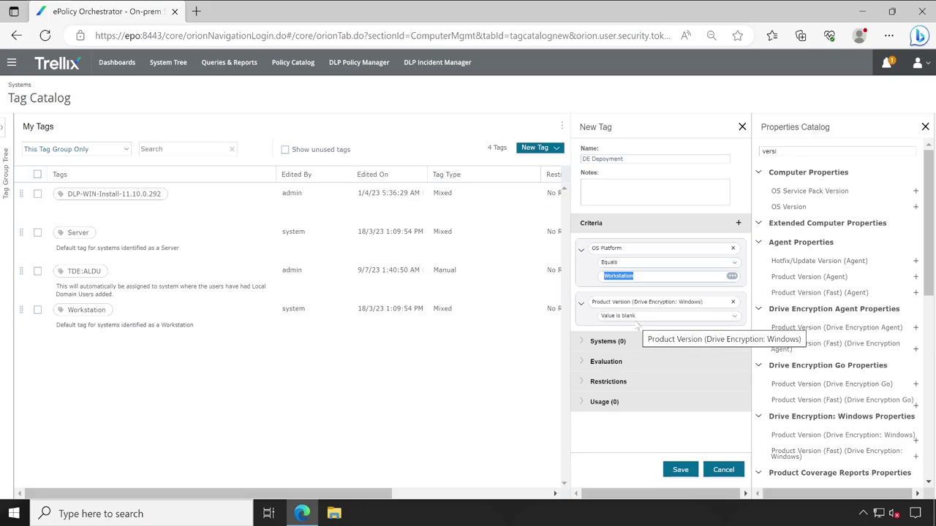
# Add a second Product Version (Drive Encryption: Windows) condition, less than 7.4.2, and combine it with the blank-value condition using "or".
pyautogui.click(810, 436)
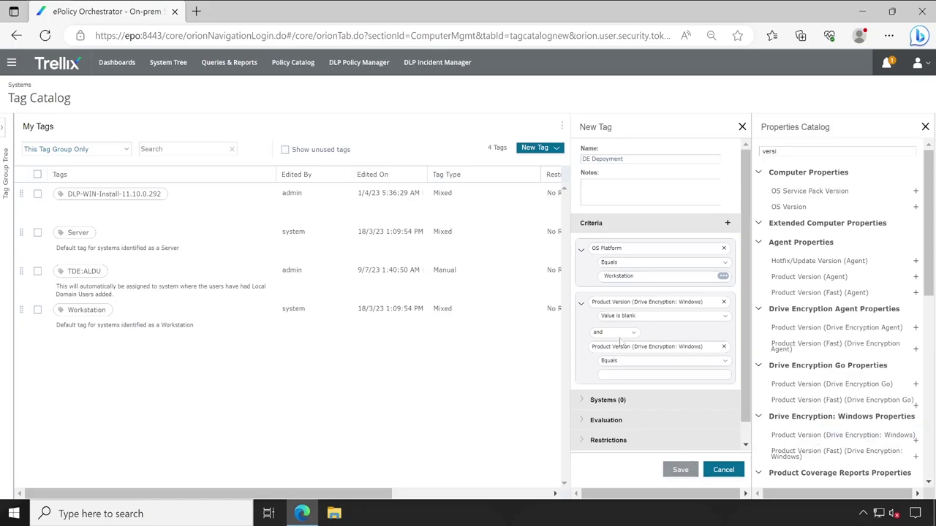
pyautogui.click(621, 362)
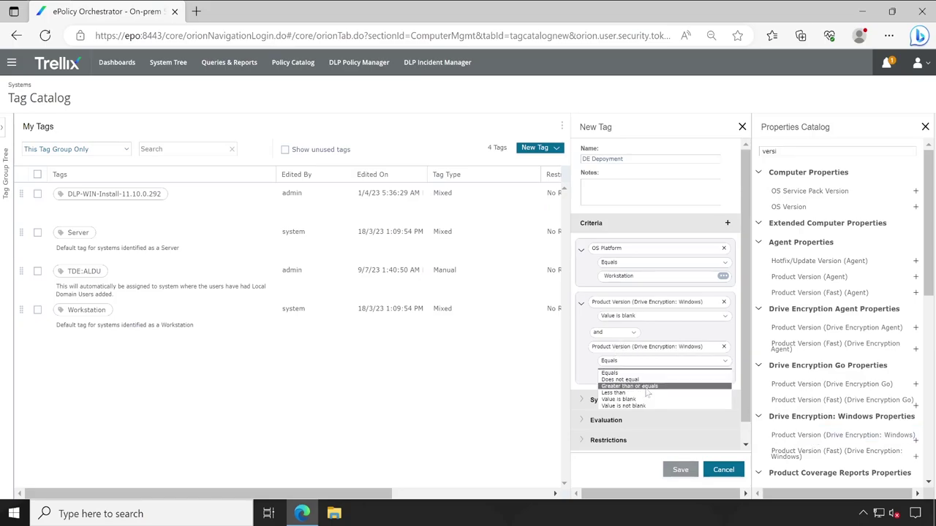
pyautogui.click(641, 394)
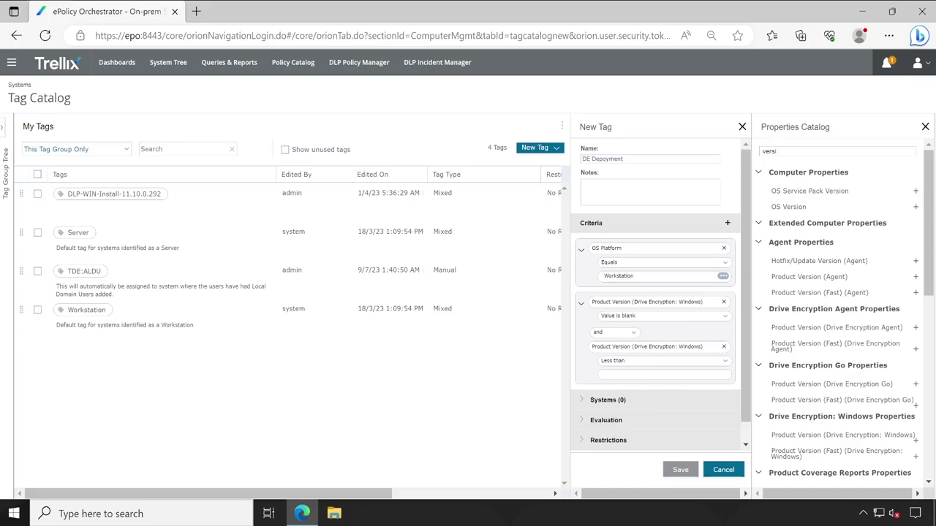
pyautogui.write('7.4.2')
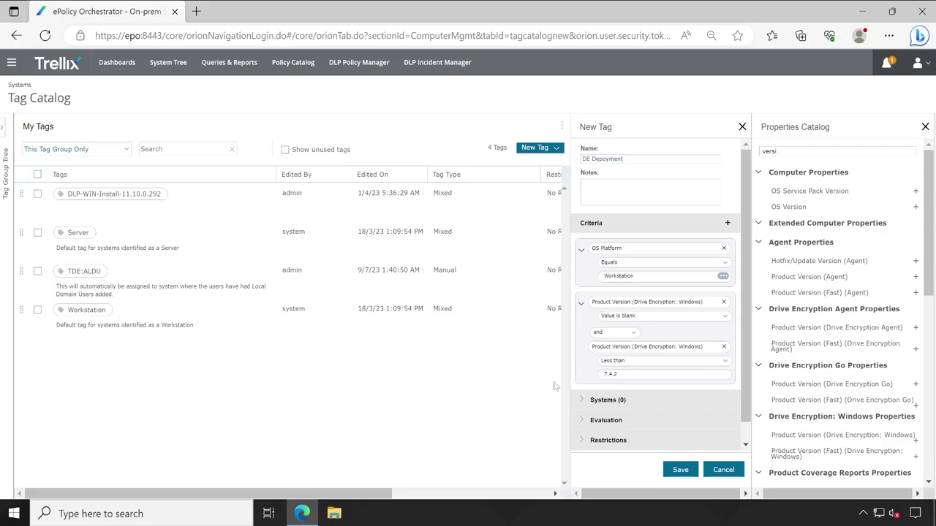
pyautogui.click(614, 332)
pyautogui.click(613, 358)
pyautogui.click(624, 336)
pyautogui.click(618, 356)
# Enable applying the tag now to systems matching its criteria and evaluating it on each agent-server communication.
pyautogui.click(583, 402)
pyautogui.click(582, 424)
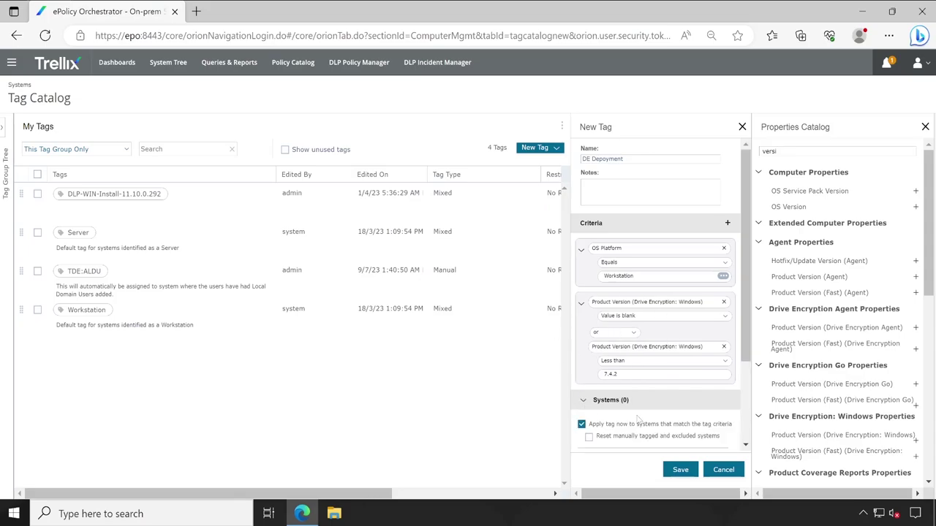
pyautogui.scroll(-2, 637, 421)
pyautogui.click(606, 401)
pyautogui.scroll(-1, 606, 411)
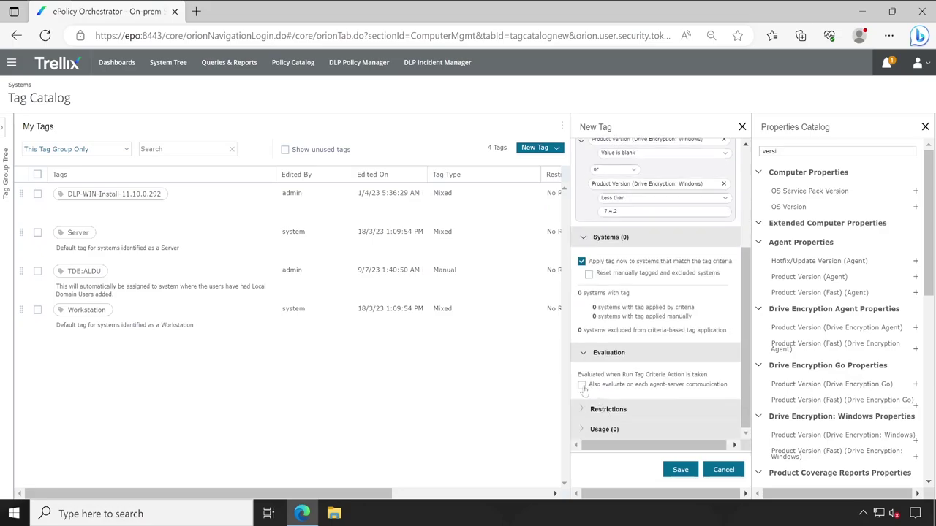
pyautogui.click(582, 385)
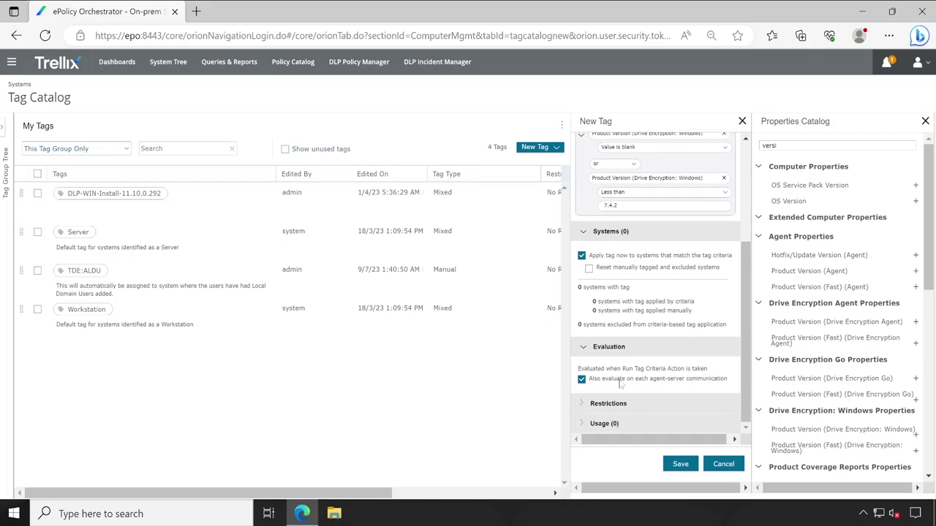
# Examine the new tag's restrictions and usage and review its criteria.
pyautogui.click(611, 404)
pyautogui.scroll(-1, 615, 406)
pyautogui.click(617, 407)
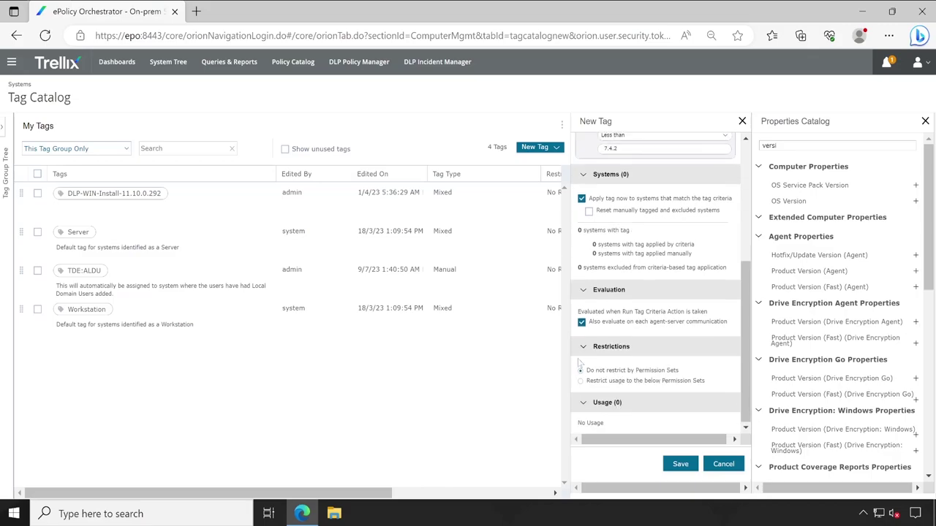
pyautogui.scroll(3, 657, 356)
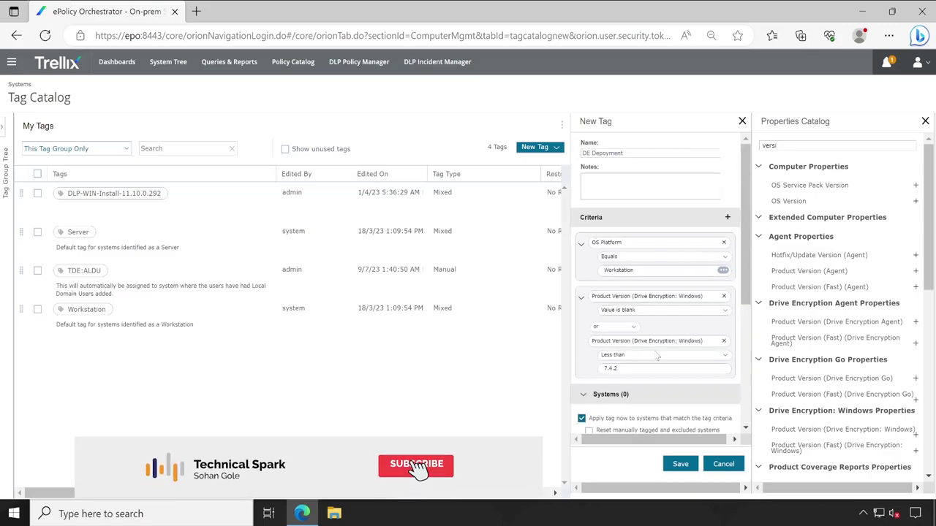
# Discard the unsaved tag and open the assigned client tasks of the Workstations group in the System Tree.
pyautogui.click(723, 464)
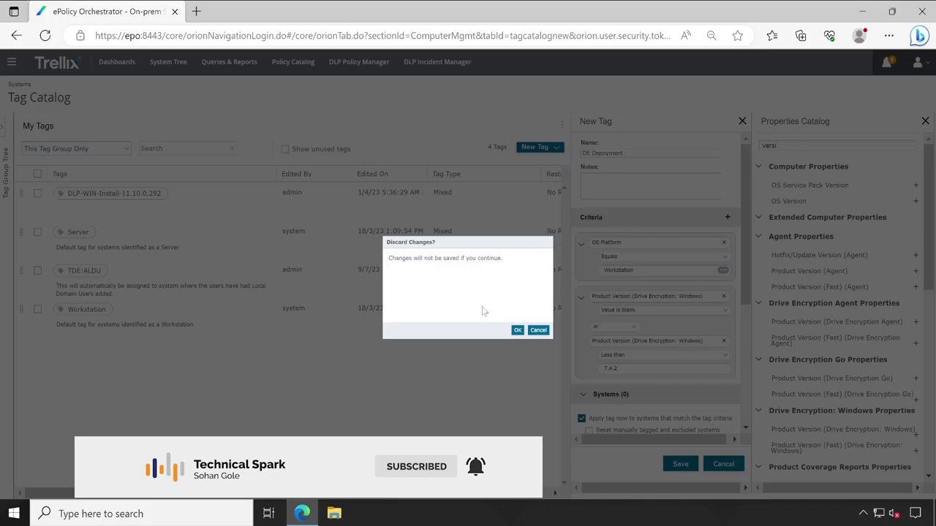
pyautogui.click(538, 329)
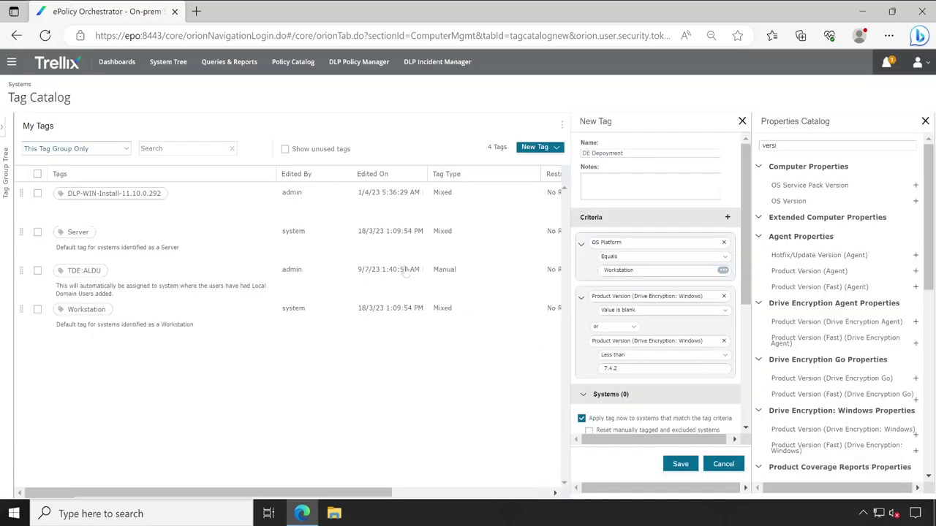
pyautogui.click(175, 64)
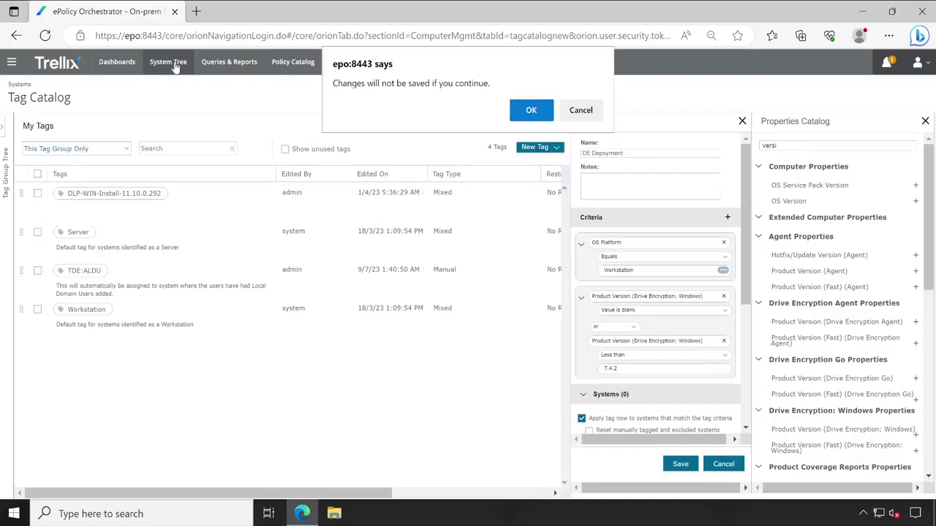
pyautogui.click(532, 111)
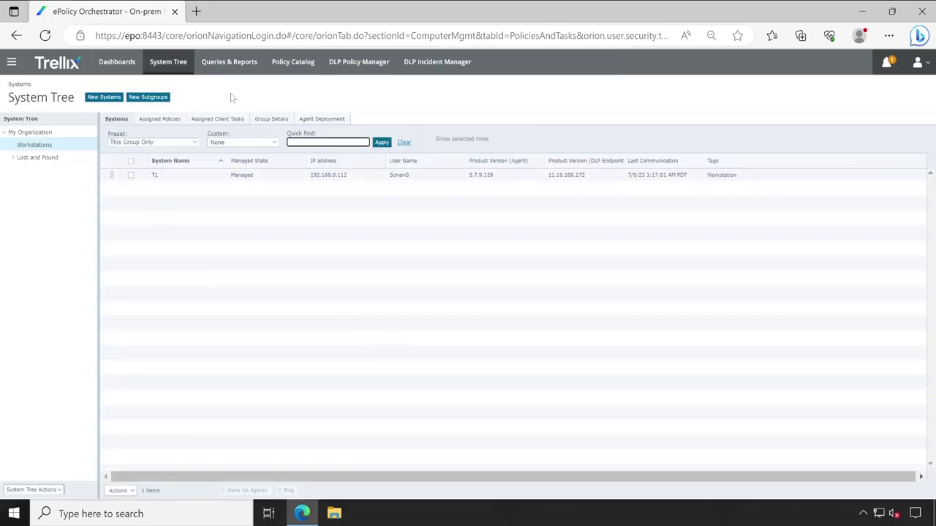
pyautogui.click(219, 120)
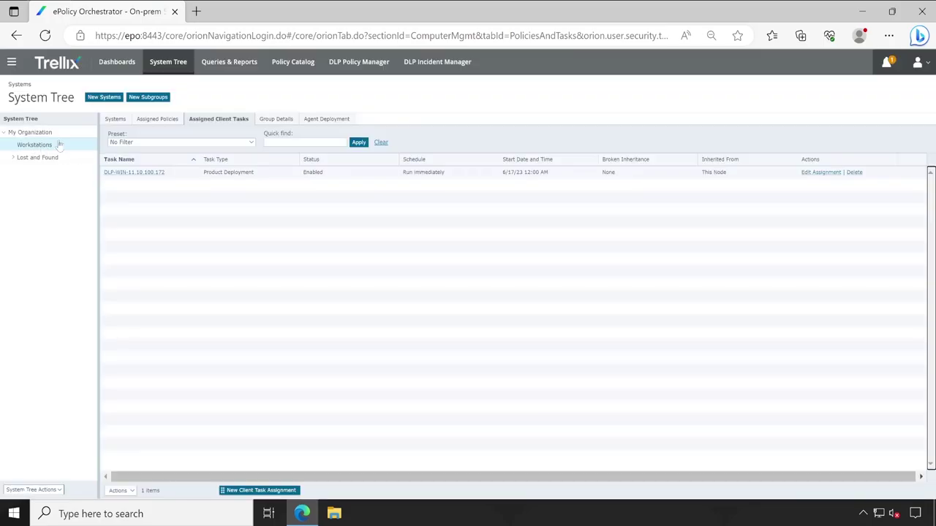
# Start a client task assignment for the Workstations group using the Trellix Agent Product Deployment task DE-WIN-7.4.1.12 (Install).
pyautogui.click(261, 491)
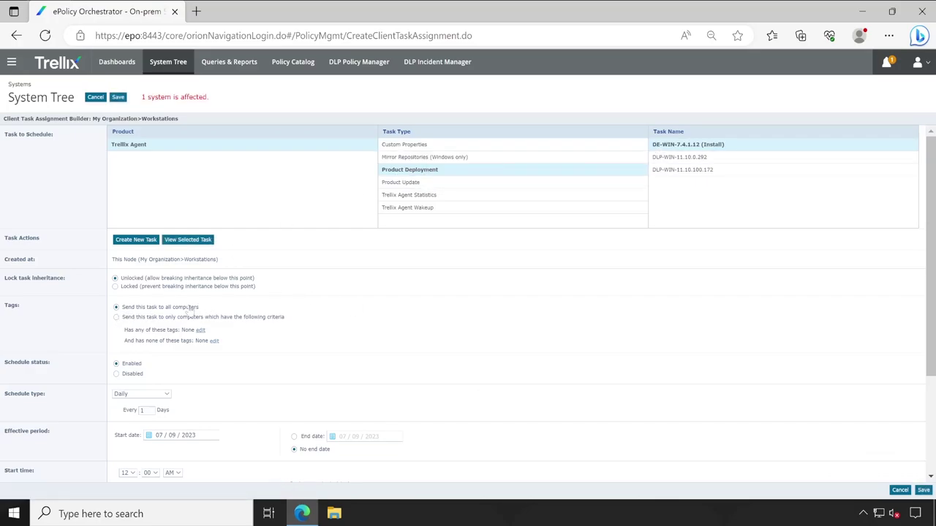
pyautogui.moveTo(198, 308); pyautogui.dragTo(120, 309)
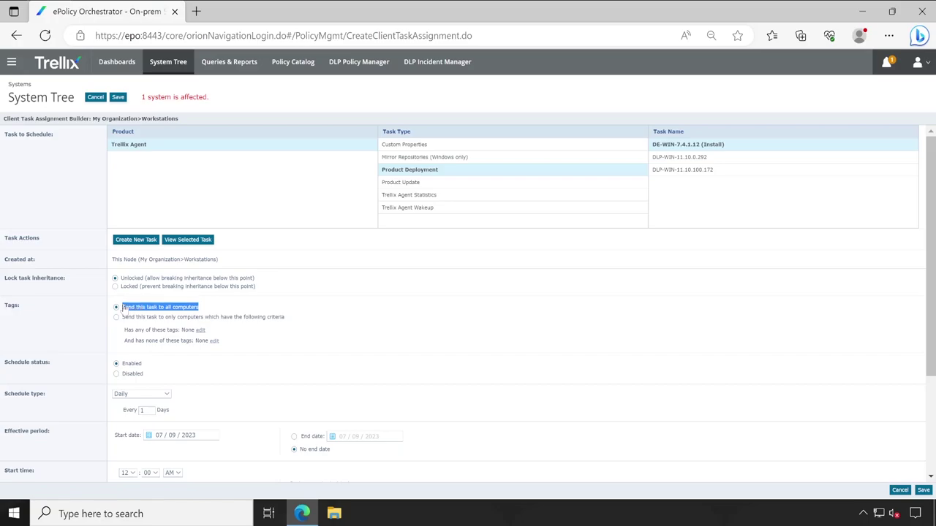
pyautogui.click(219, 310)
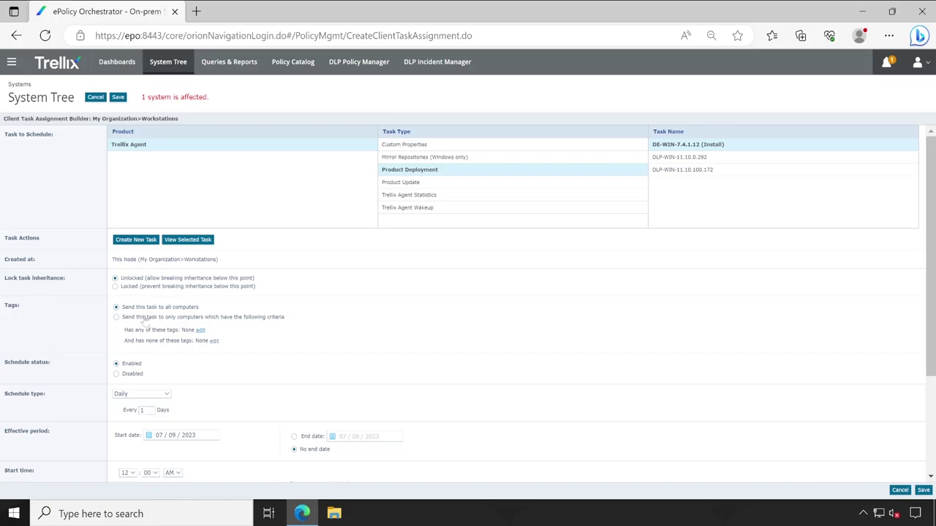
pyautogui.click(117, 317)
pyautogui.click(202, 338)
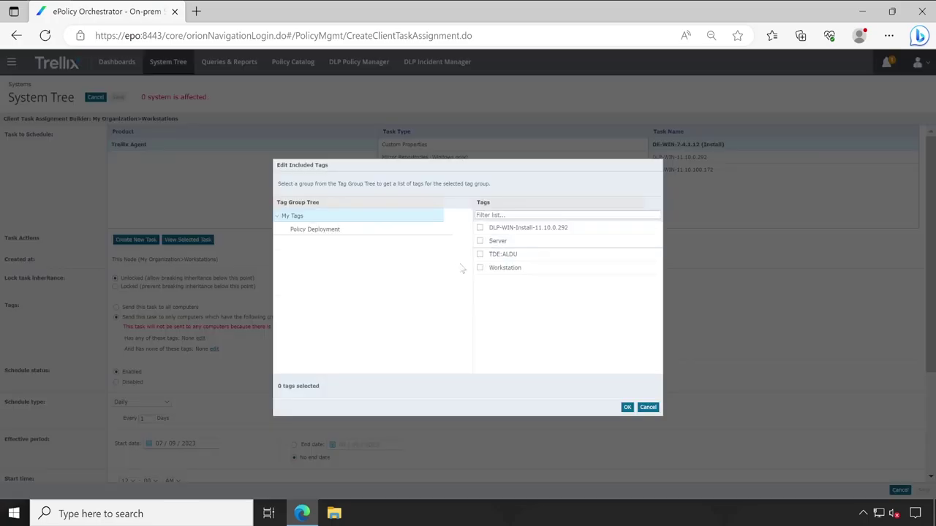
pyautogui.click(355, 231)
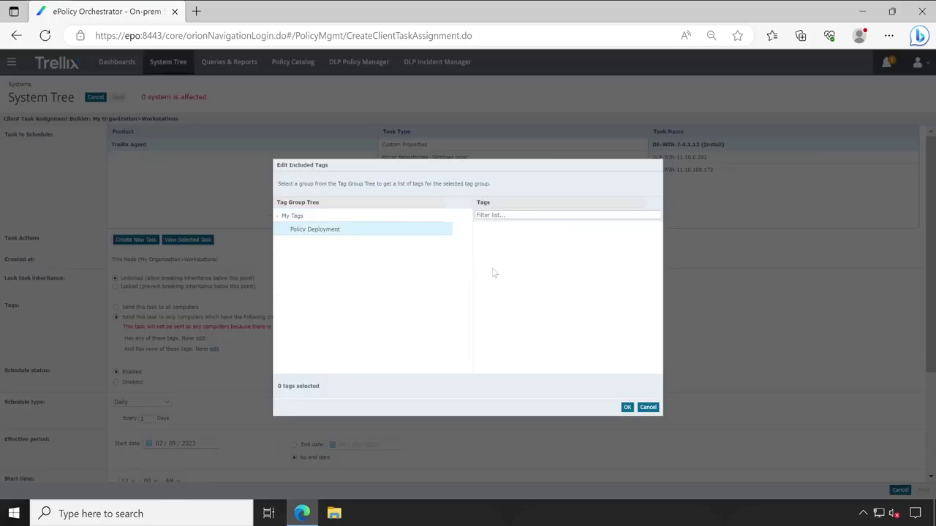
pyautogui.click(315, 217)
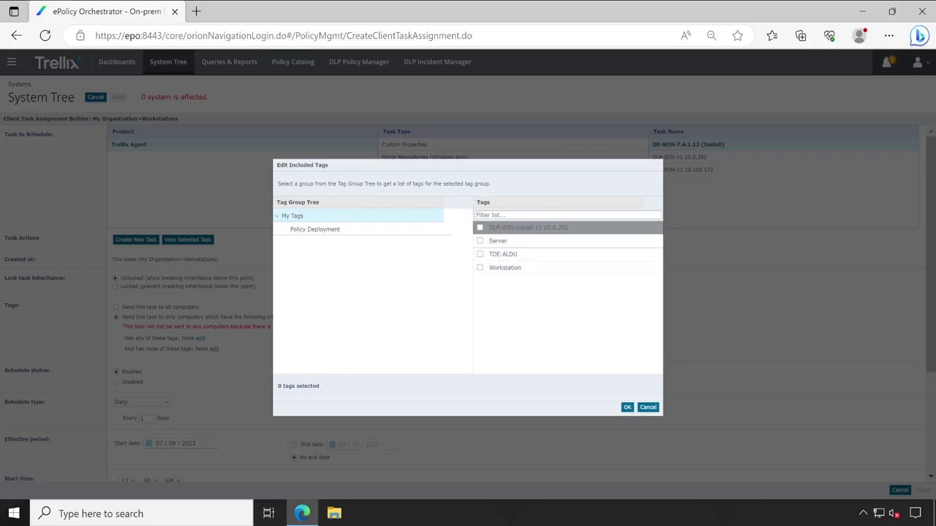
pyautogui.click(648, 407)
# Send the task to all computers and set its schedule type to Run immediately.
pyautogui.click(161, 307)
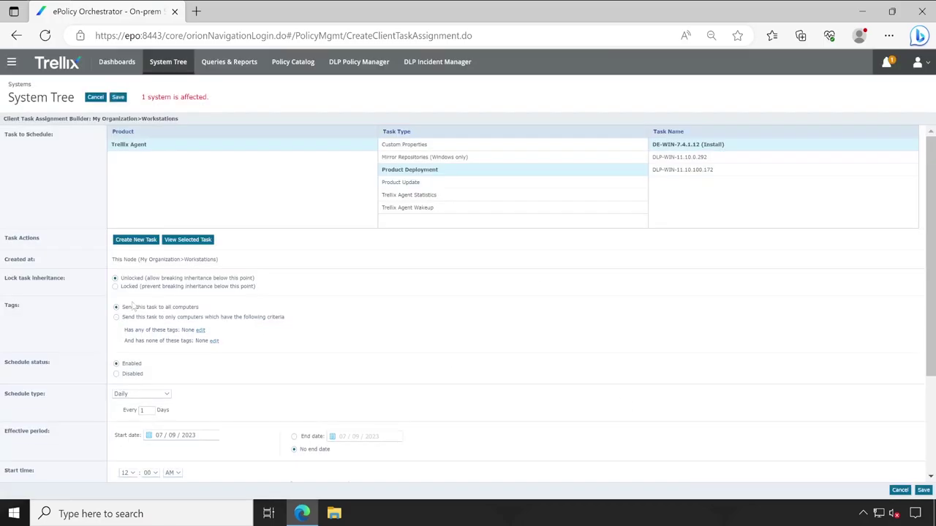
pyautogui.click(147, 395)
pyautogui.click(150, 442)
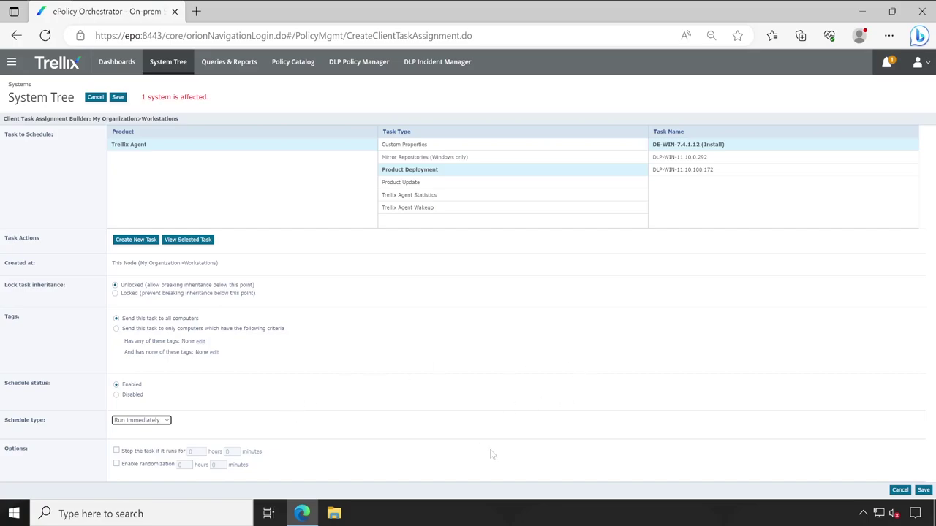
# Save the client task assignment for the Workstations group and check the products installed on system T1.
pyautogui.click(923, 491)
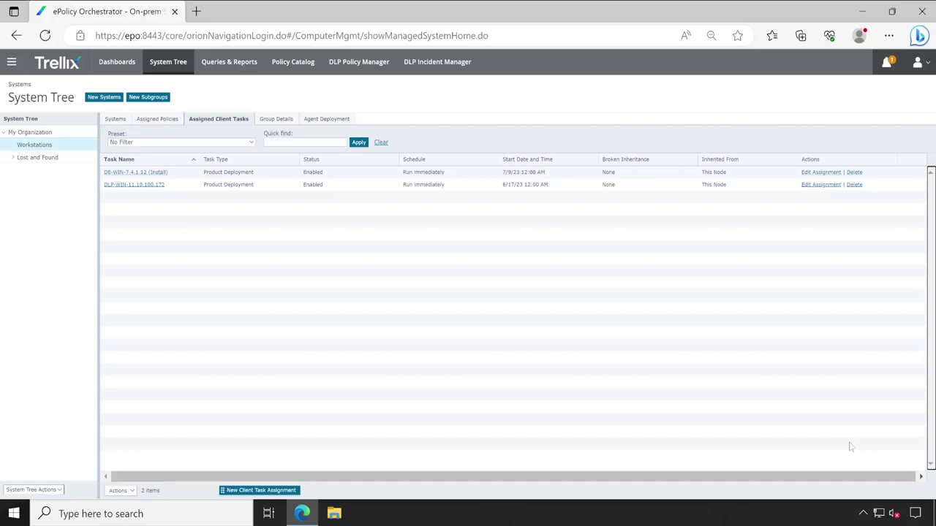
pyautogui.click(115, 120)
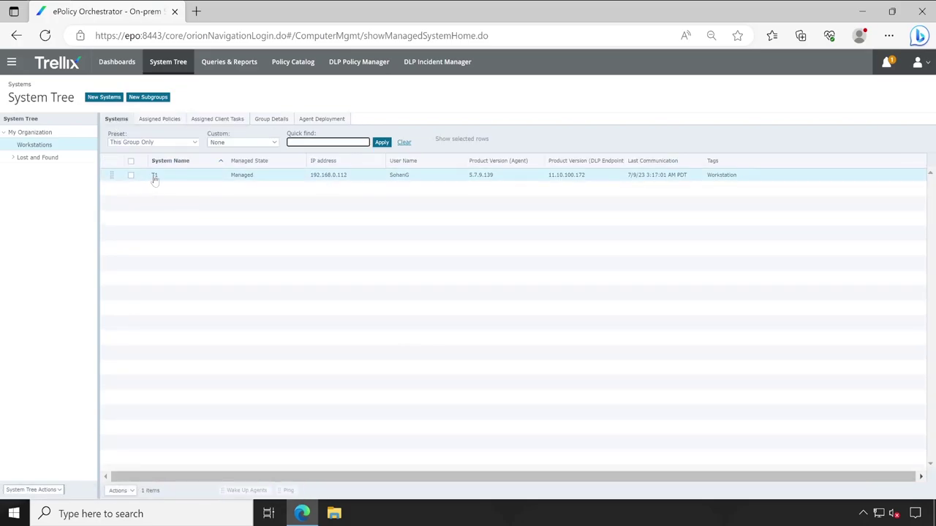
pyautogui.click(156, 176)
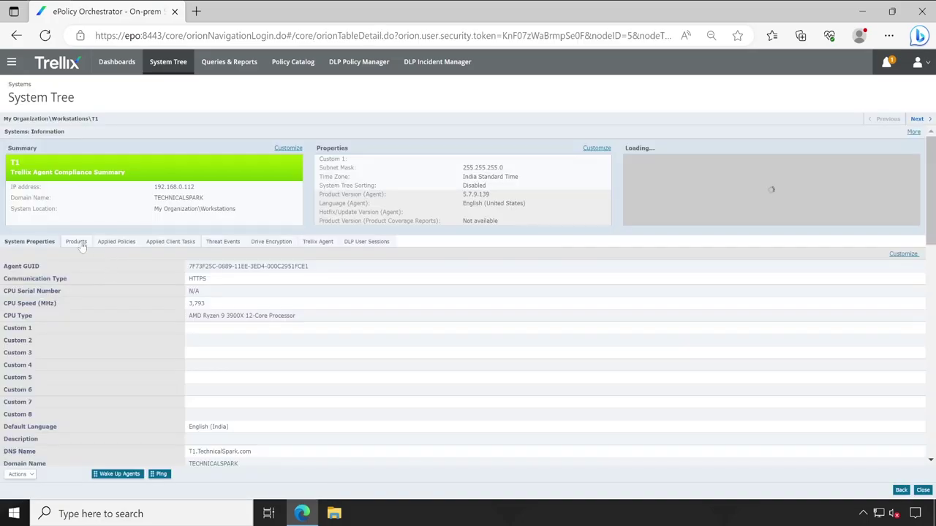
pyautogui.click(76, 242)
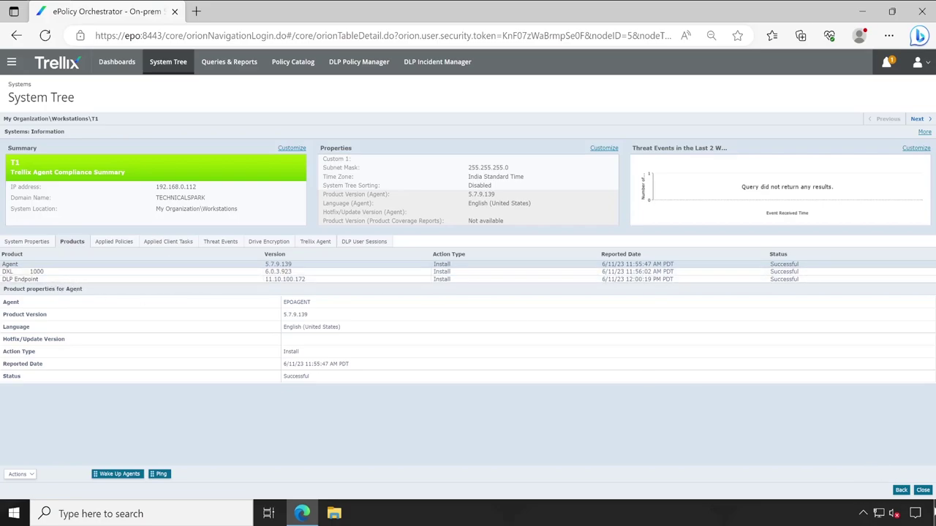
pyautogui.click(922, 491)
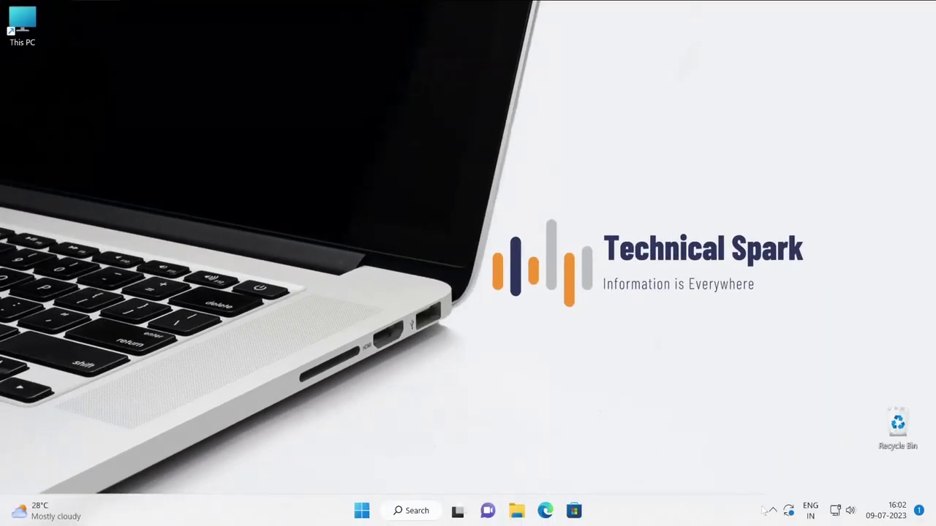
# Switch to the T1 workstation and review the computer name and installed products in the Trellix About information.
pyautogui.click(773, 511)
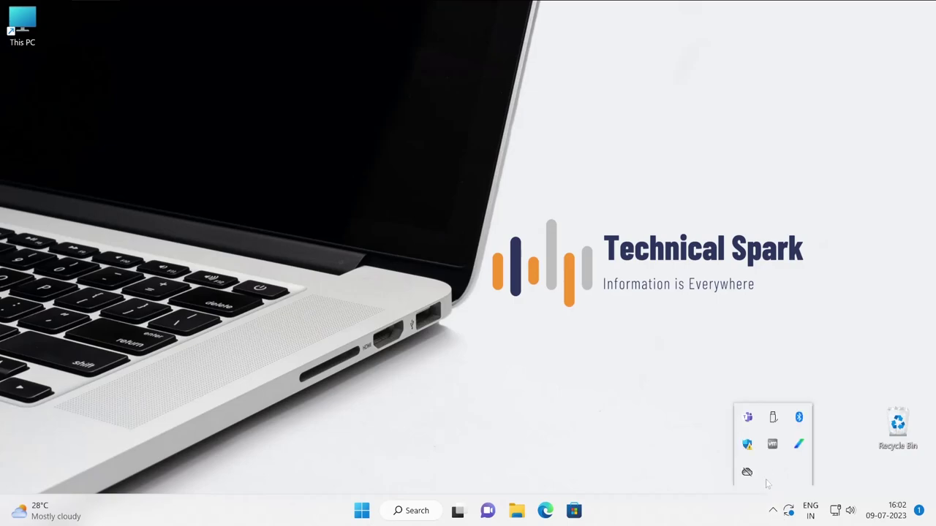
pyautogui.rightClick(795, 449)
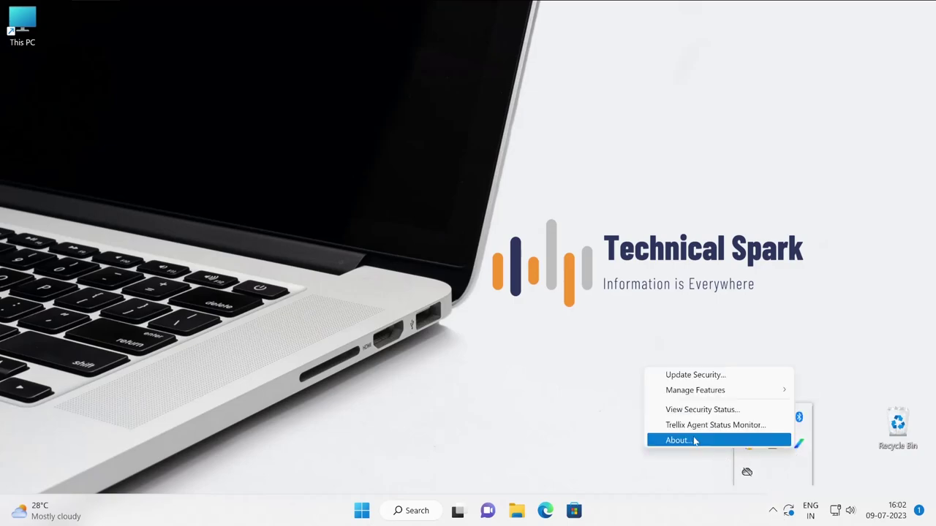
pyautogui.click(694, 441)
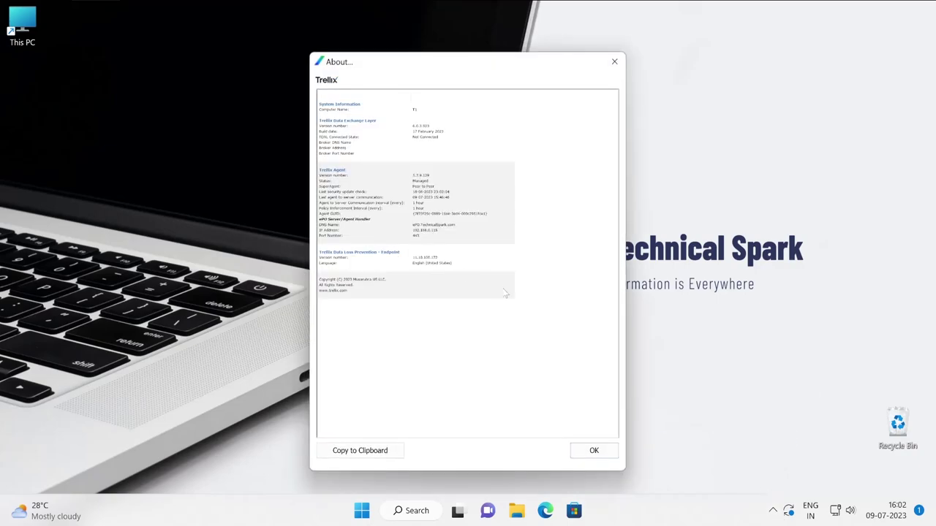
pyautogui.click(421, 109)
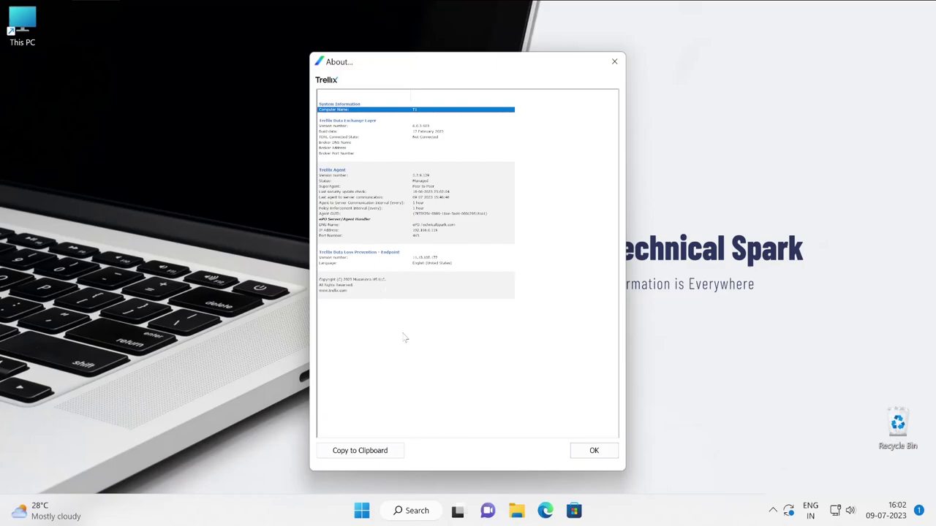
pyautogui.click(591, 452)
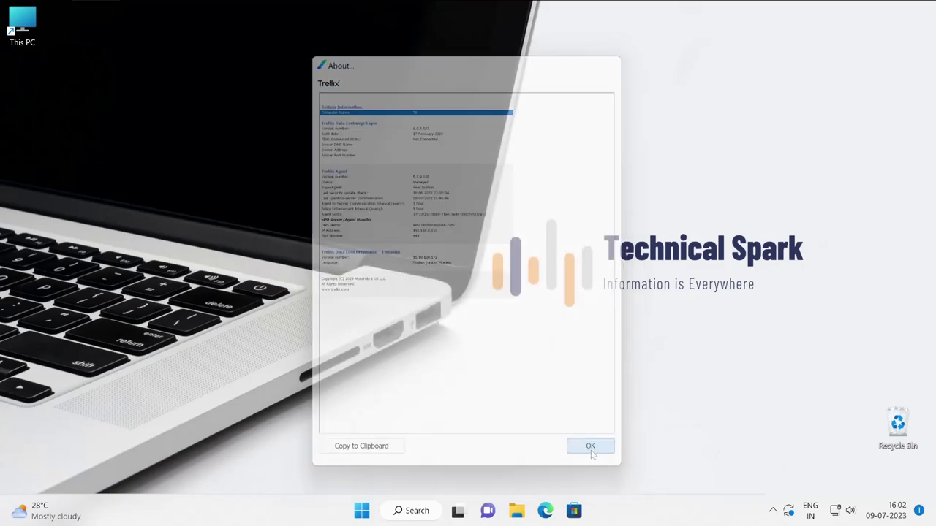
# Open the Trellix Agent Status Monitor on T1 at full size and have the agent check for new policies.
pyautogui.click(773, 510)
pyautogui.rightClick(798, 443)
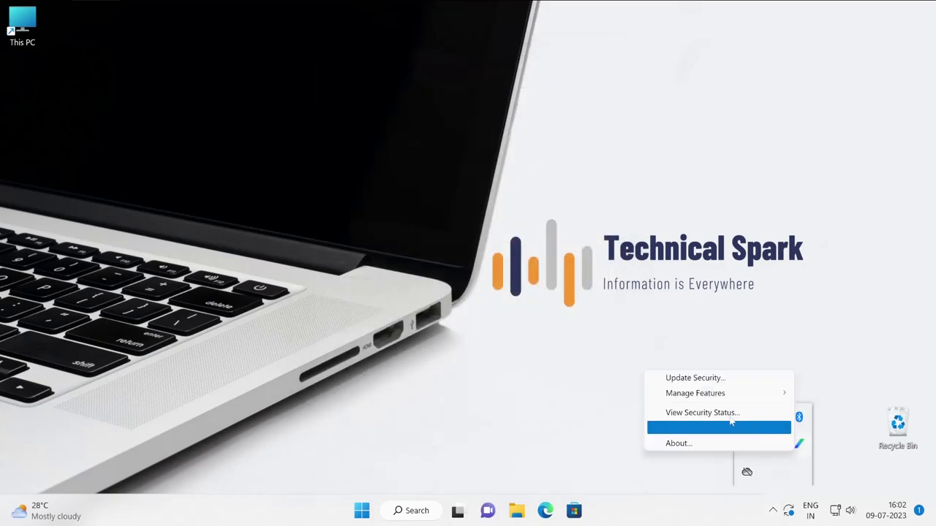
pyautogui.moveTo(720, 396)
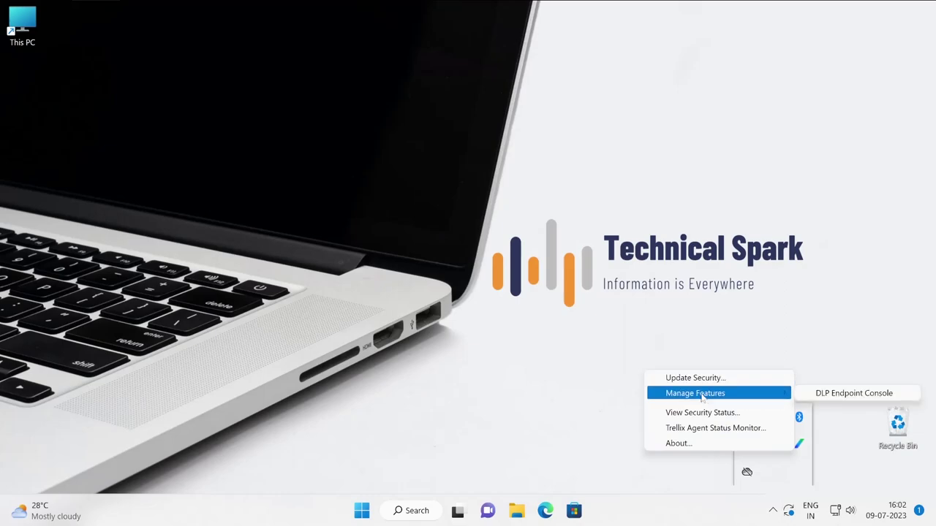
pyautogui.click(711, 433)
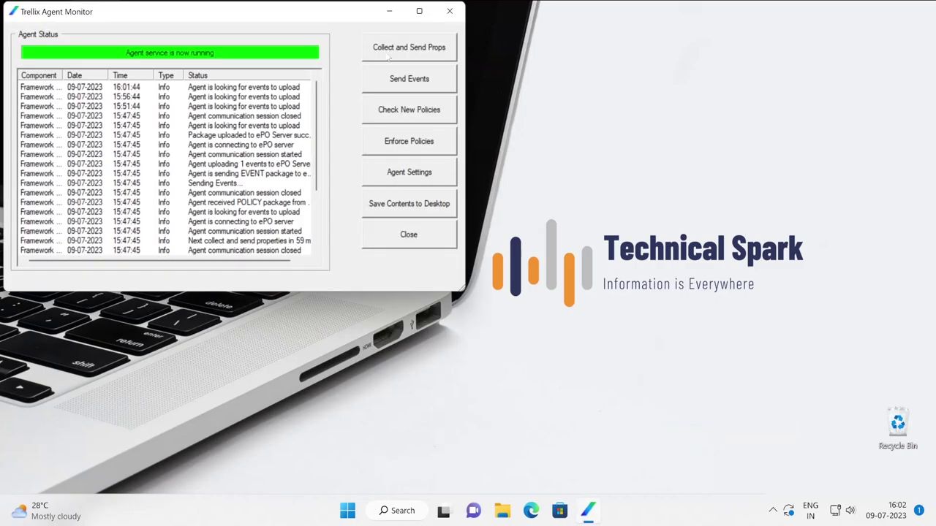
pyautogui.click(419, 11)
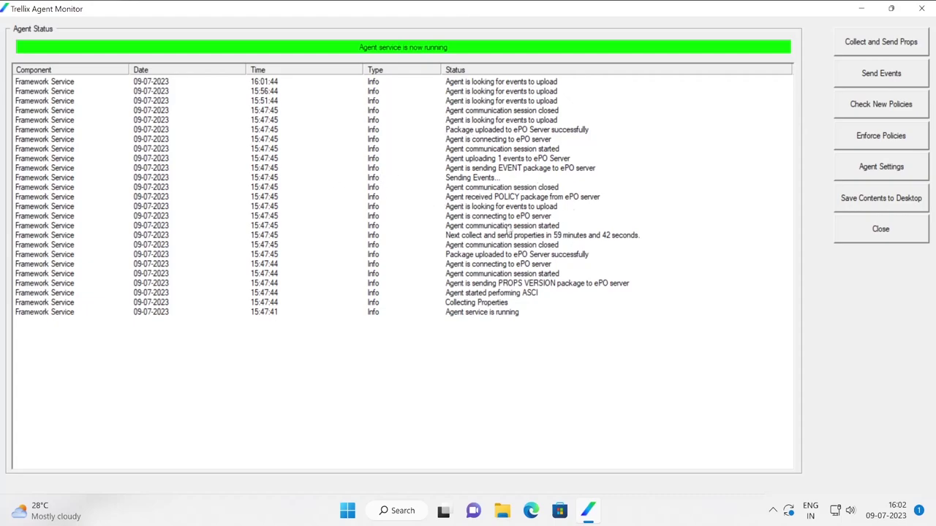
pyautogui.click(510, 239)
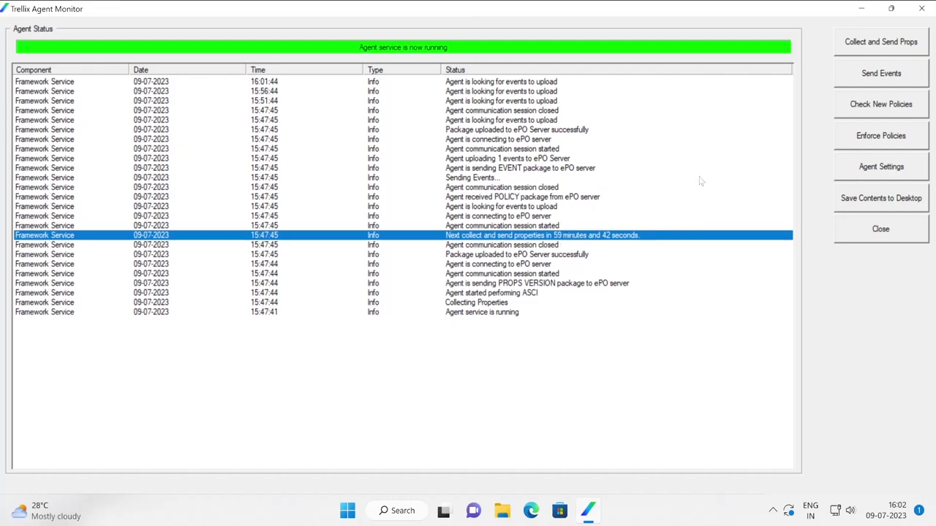
pyautogui.click(894, 106)
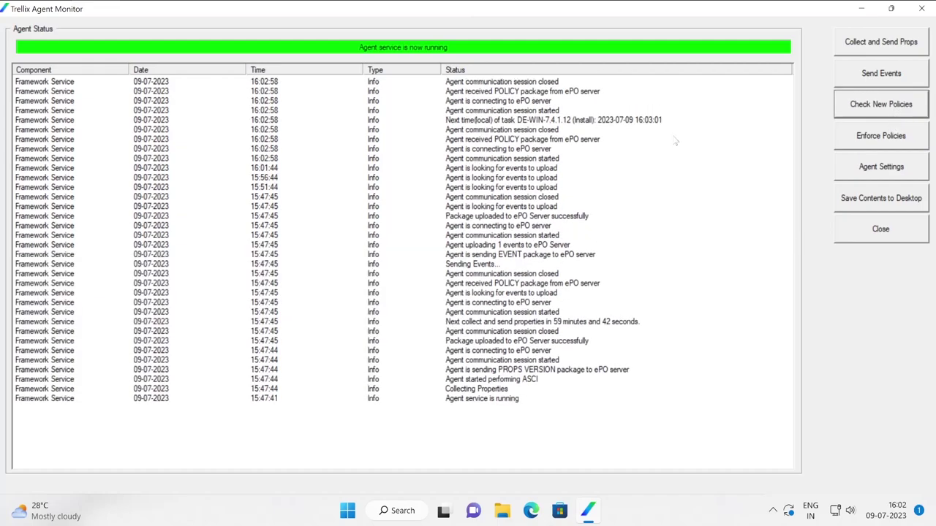
# Follow the DE-WIN-7.4.1.12 (Install) task in the agent log, examining the schedule, package installation and update entries with the restart prompt moved aside.
pyautogui.click(527, 120)
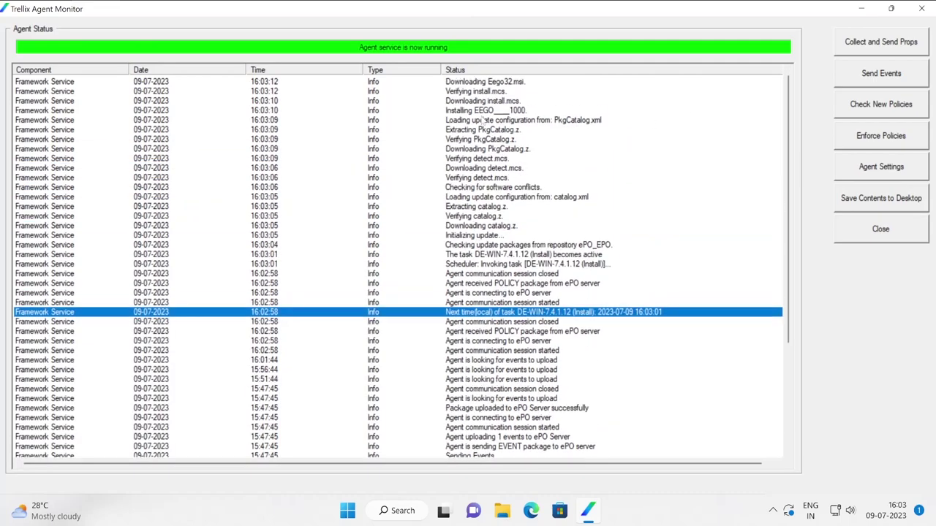
pyautogui.click(472, 114)
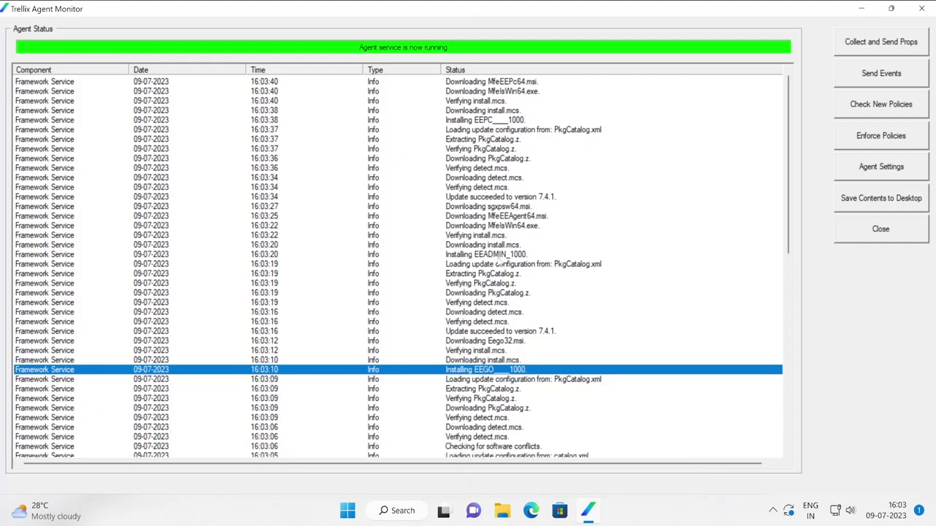
pyautogui.click(491, 255)
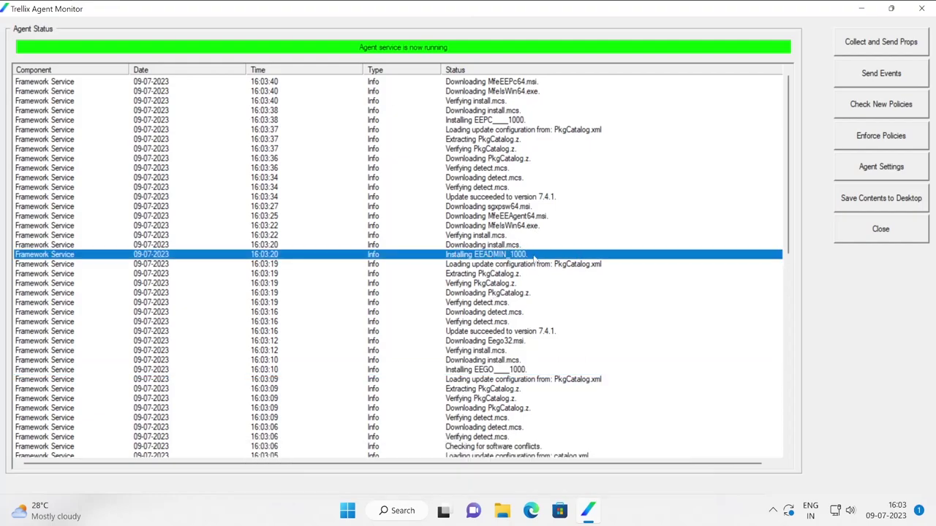
pyautogui.click(481, 122)
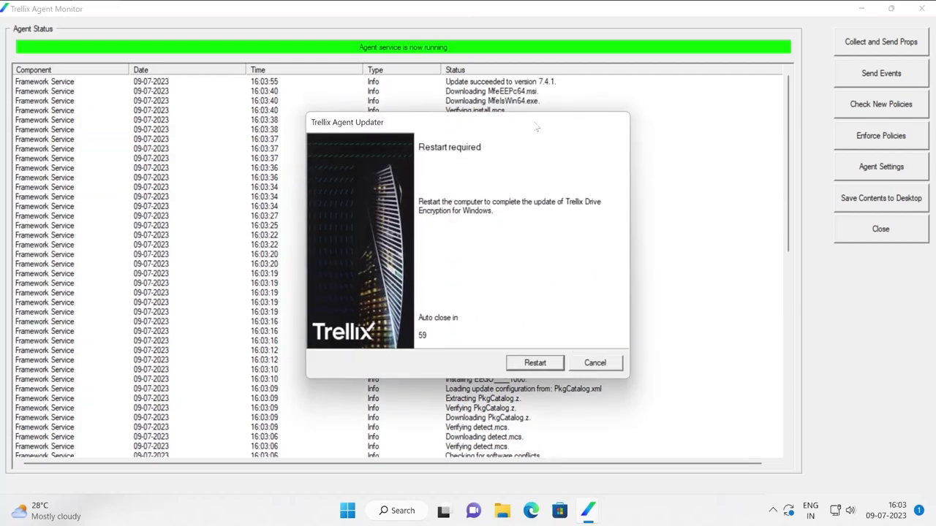
pyautogui.moveTo(536, 128); pyautogui.dragTo(307, 144)
pyautogui.click(509, 342)
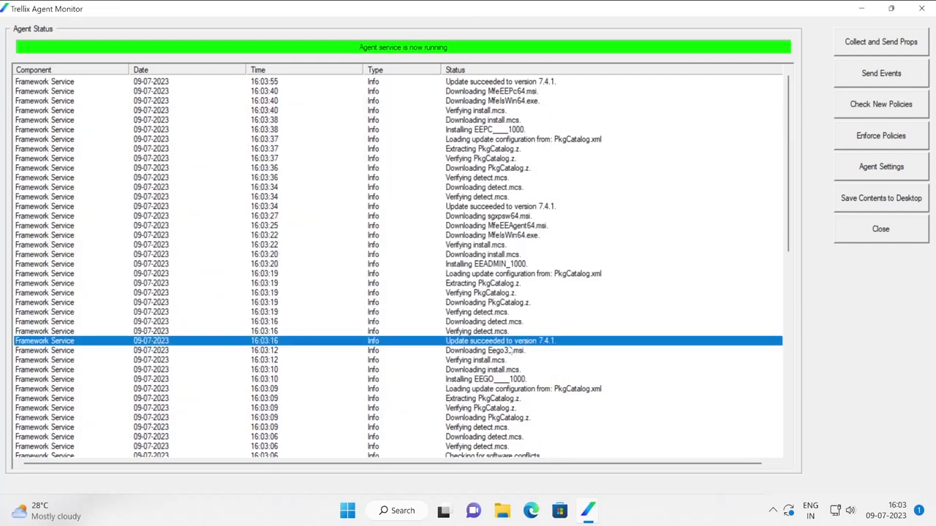
pyautogui.click(508, 208)
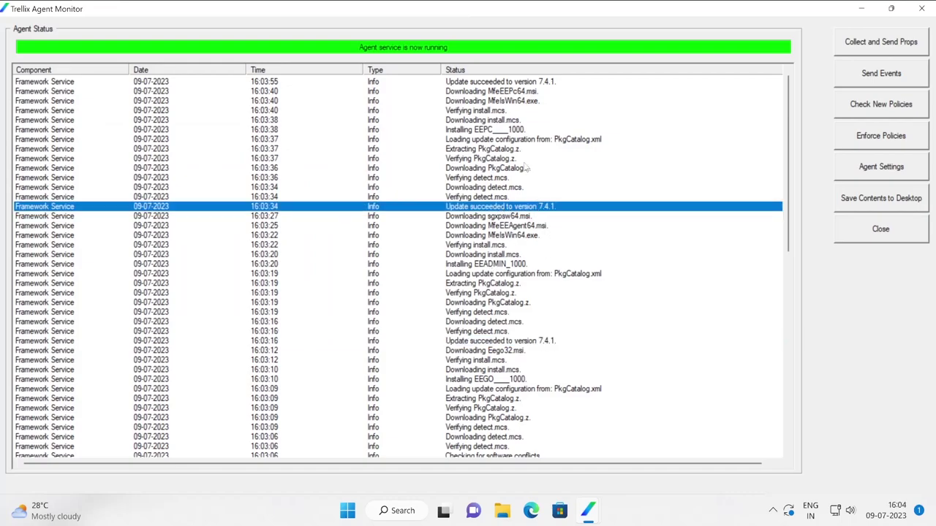
pyautogui.click(501, 82)
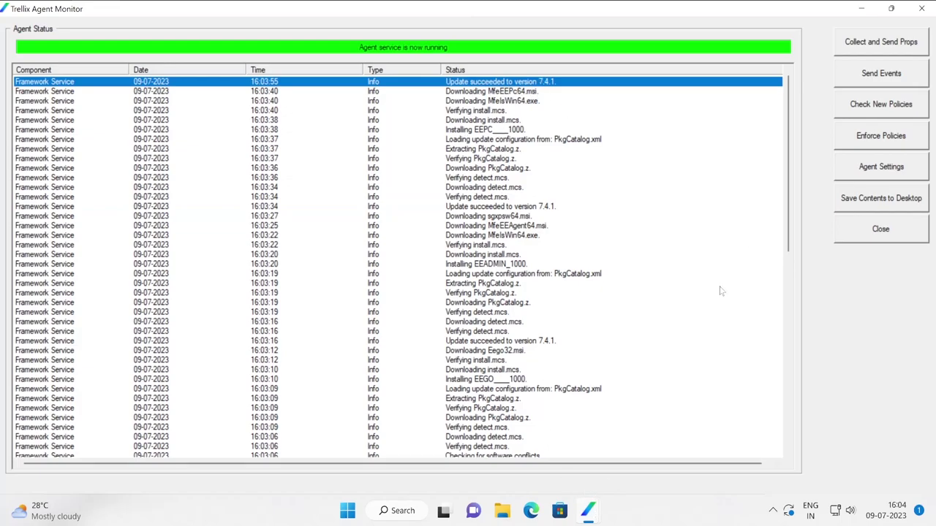
# Close the agent monitor and restart the workstation from the Trellix Agent Updater prompt to complete the Drive Encryption update.
pyautogui.click(891, 8)
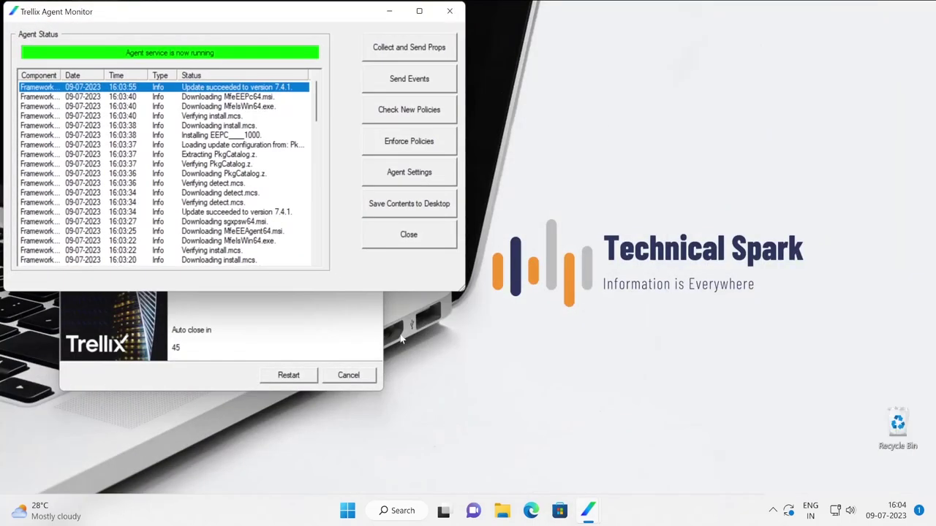
pyautogui.click(305, 333)
pyautogui.moveTo(219, 135); pyautogui.dragTo(585, 156)
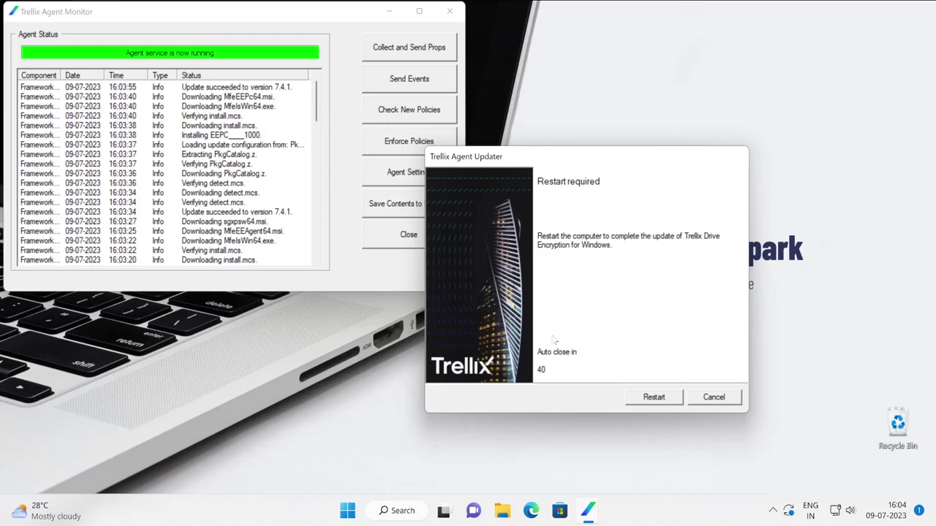
pyautogui.click(410, 234)
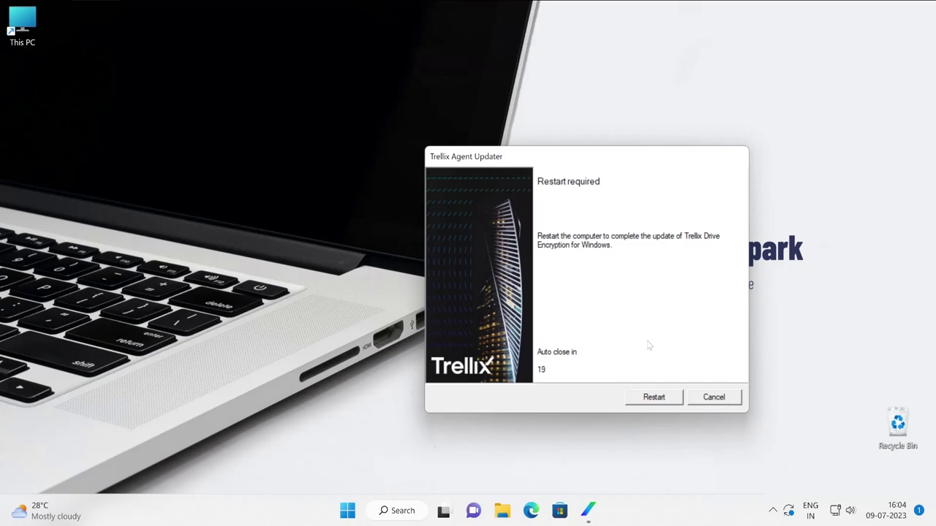
pyautogui.click(662, 397)
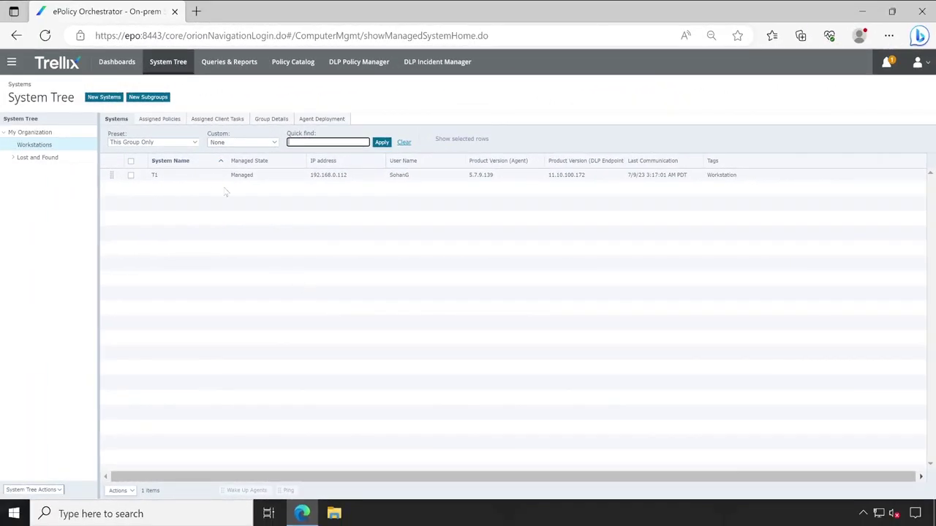
# Switch back to ePolicy Orchestrator and check the Drive Encryption components among T1's reported products.
pyautogui.click(154, 176)
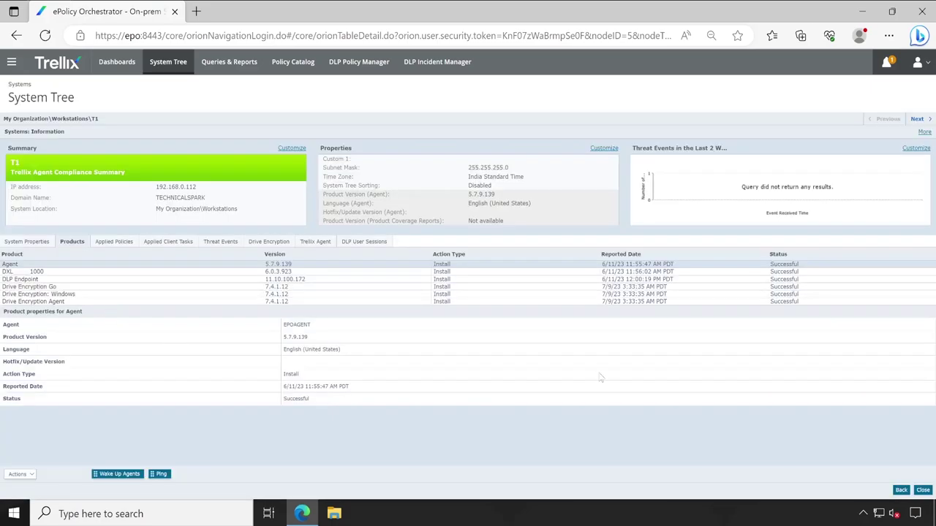
pyautogui.click(922, 490)
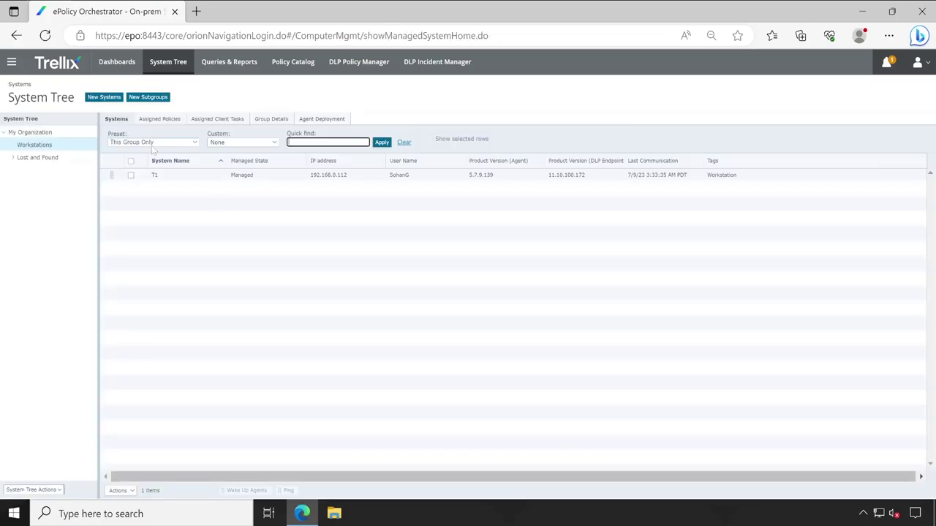
# Filter the Workstations group's assigned policies to Drive Encryption Go 7.4.1 and review the My Default product settings without editing them.
pyautogui.click(180, 120)
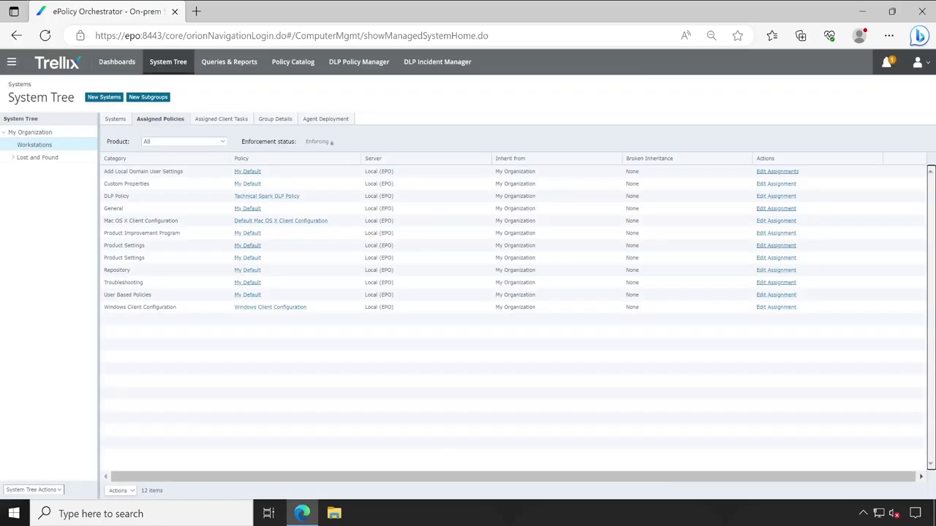
pyautogui.click(176, 143)
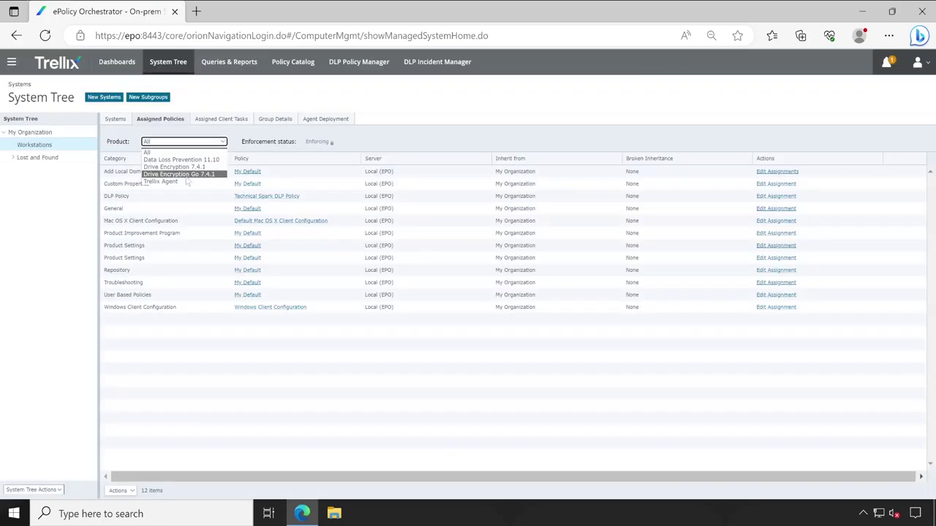
pyautogui.click(188, 176)
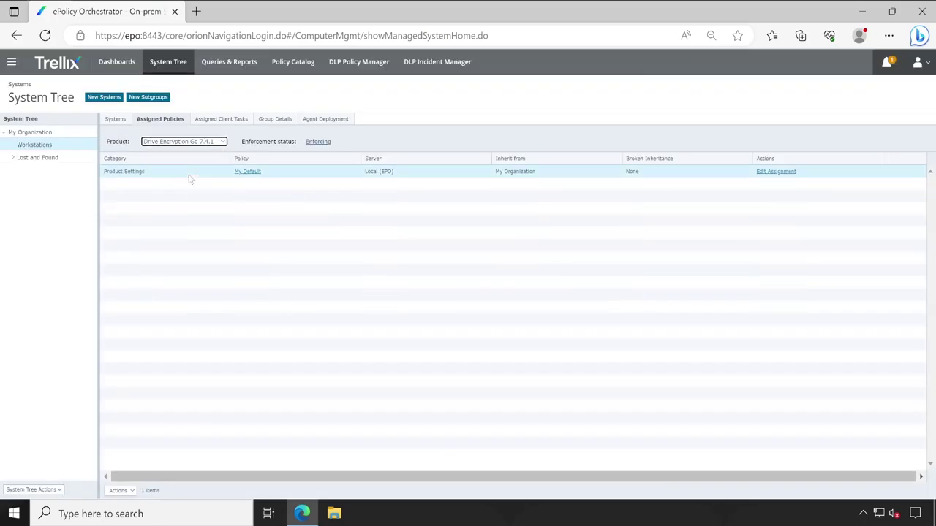
pyautogui.click(247, 172)
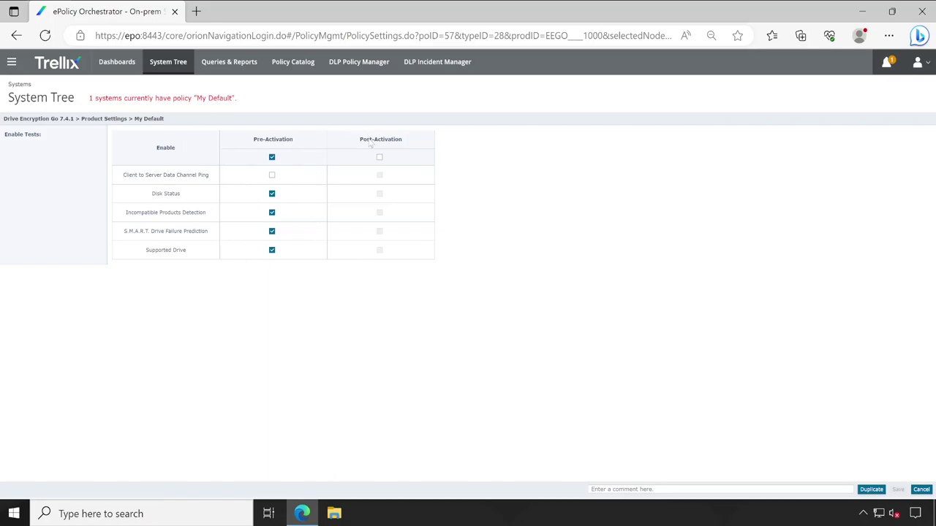
pyautogui.click(921, 490)
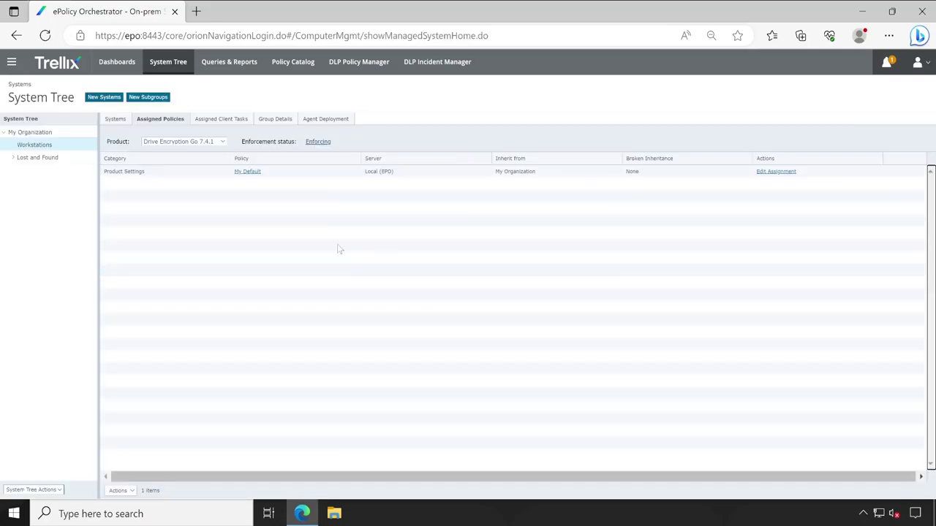